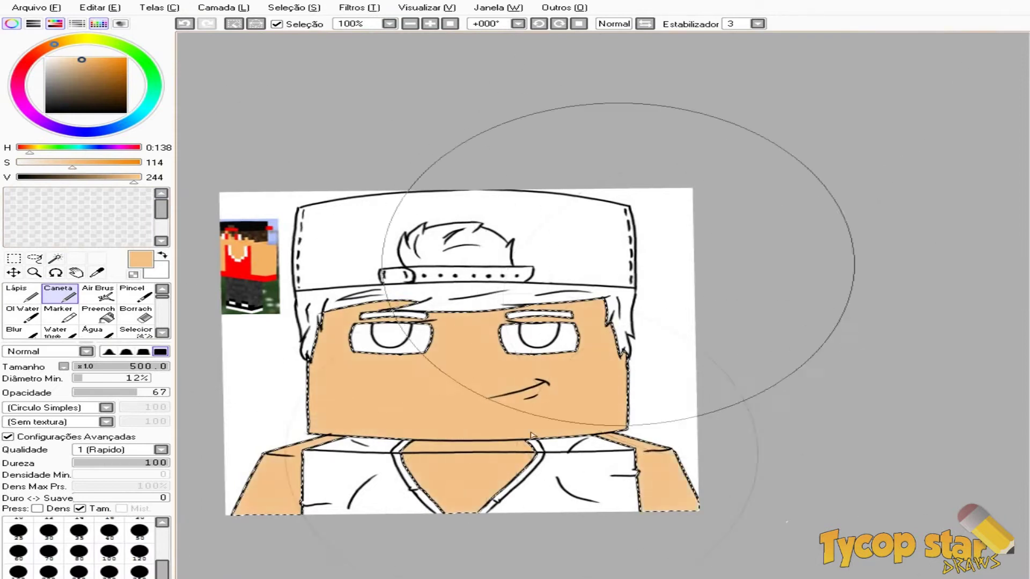
Select the tank top, cap strap and eye irises and fill them with bright red.
key(w)
click(663, 468)
shift+click(429, 498)
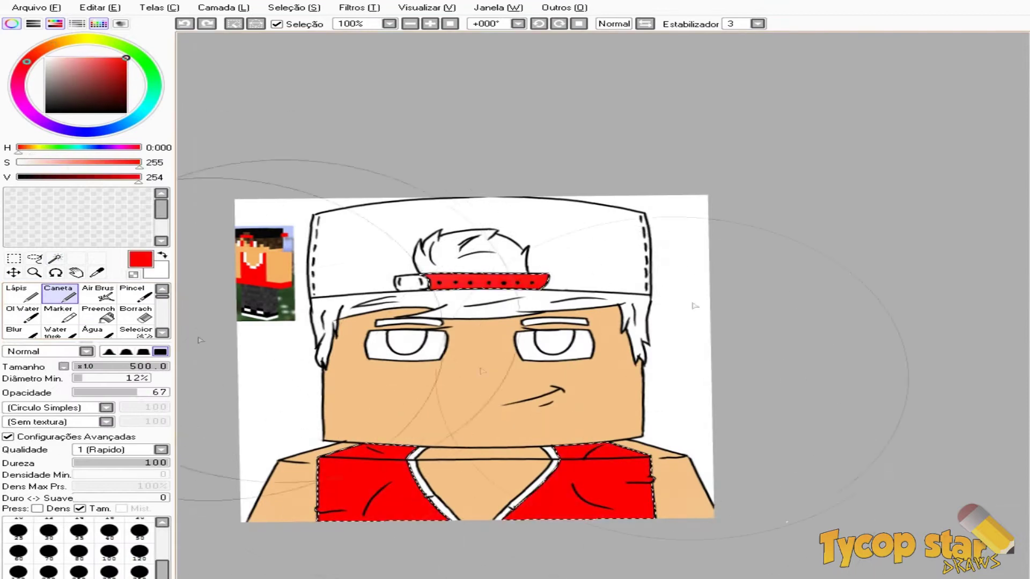
key(w)
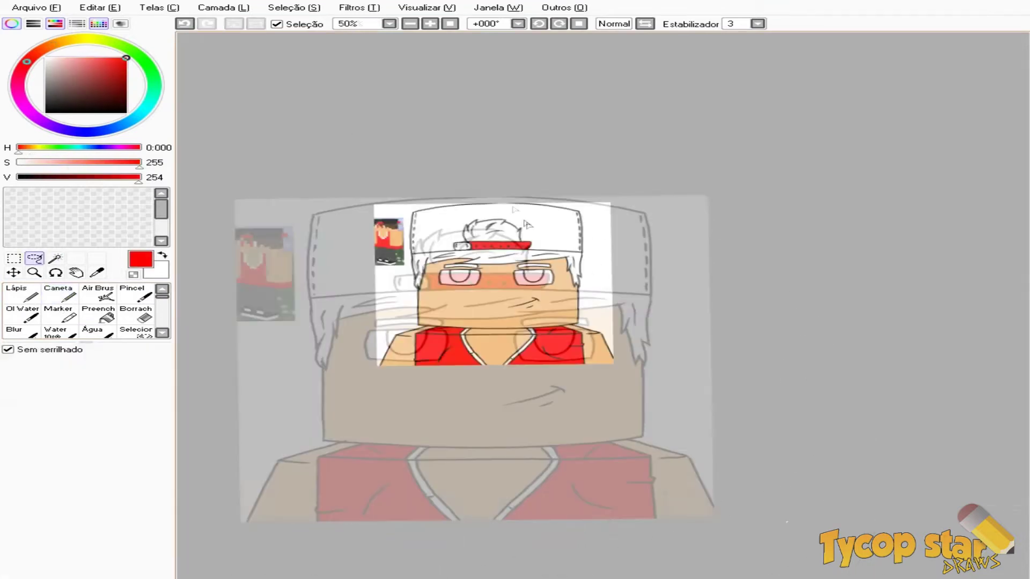
Select the fringe, side locks, eyebrows and hair tuft in the cap opening and fill them with dark brown.
click(491, 466)
scroll(691, 520, up, 3)
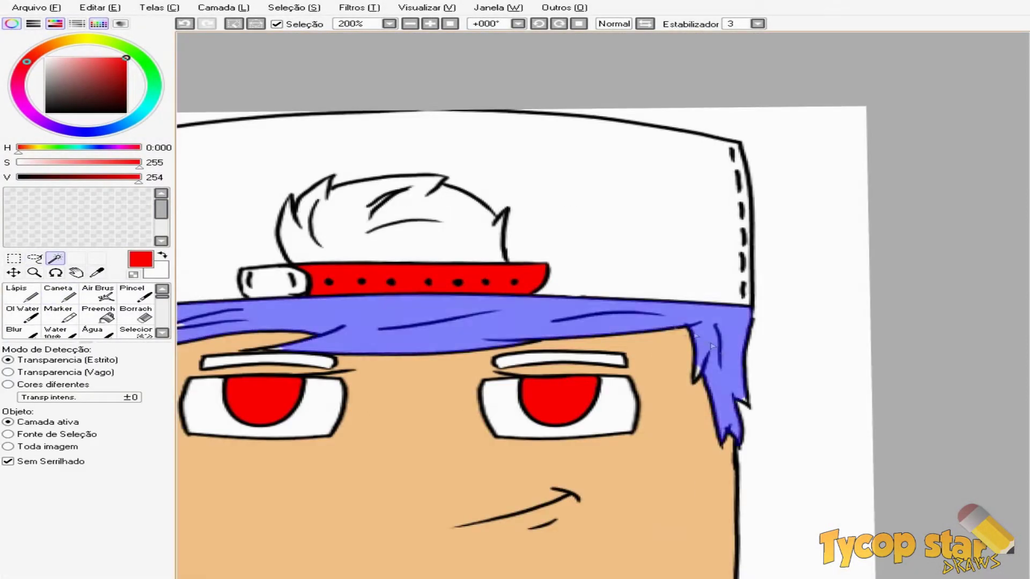
scroll(743, 407, up, 3)
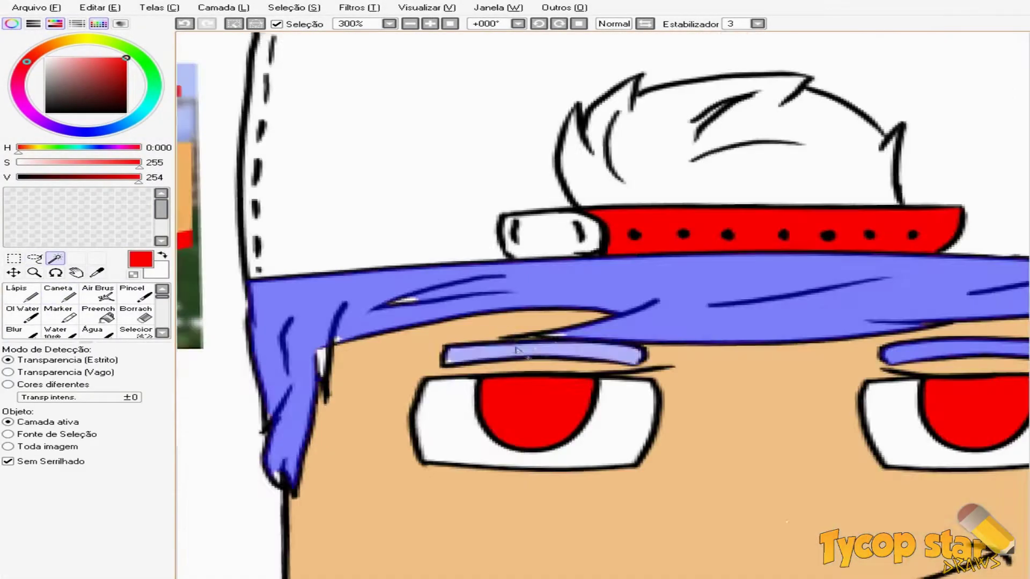
scroll(623, 338, up, 3)
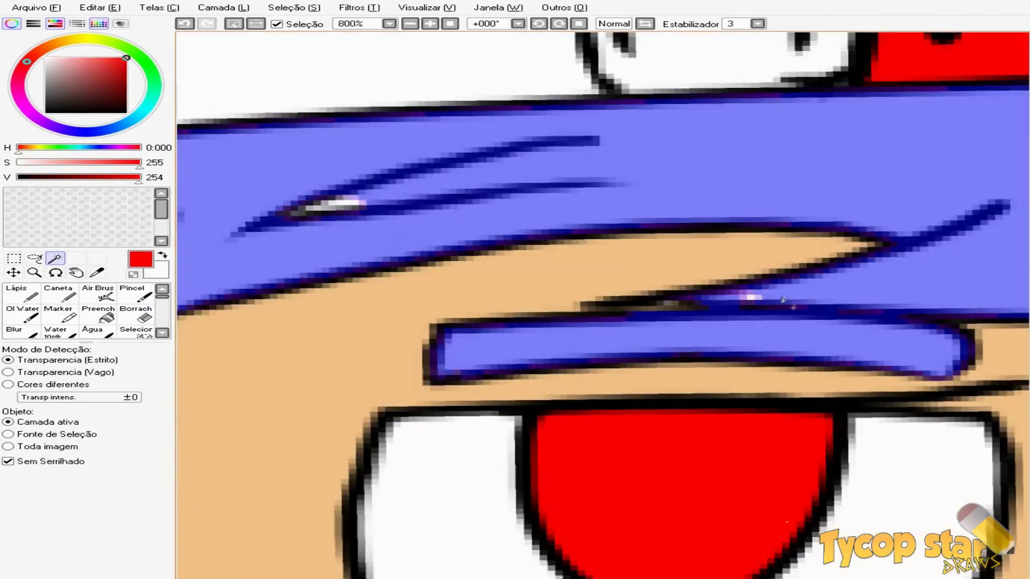
drag(662, 311, 920, 361)
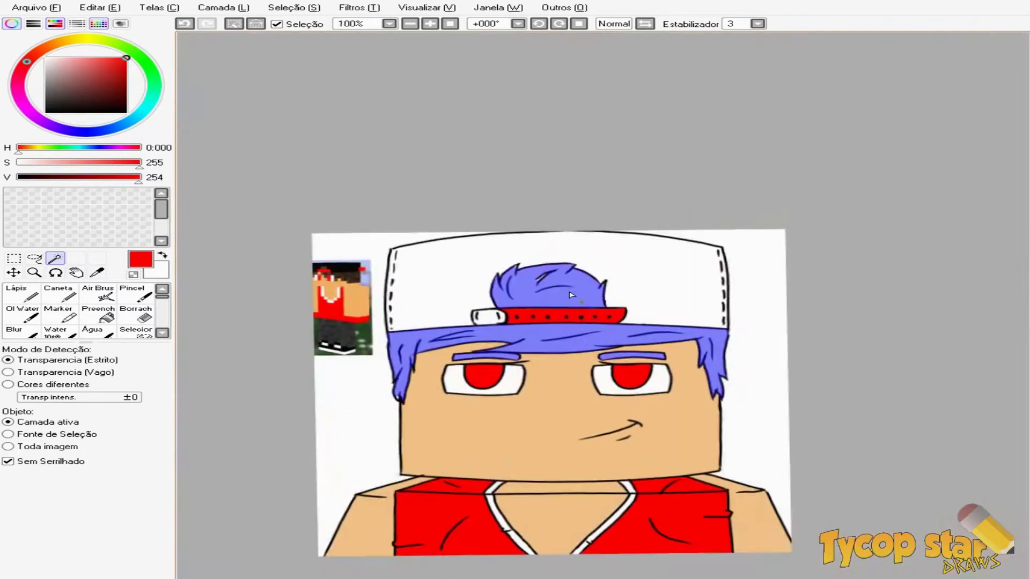
scroll(471, 215, up, 8)
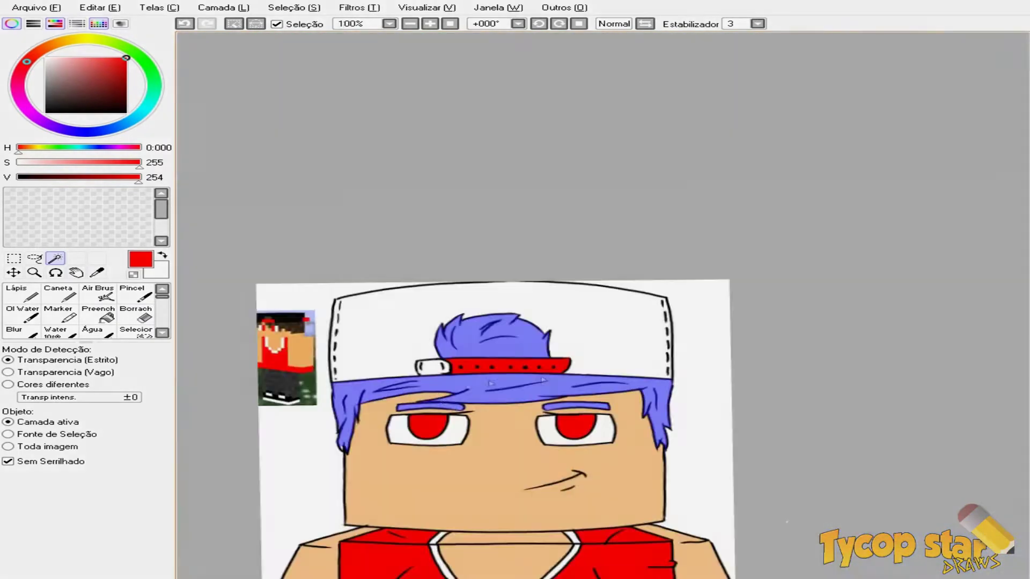
scroll(489, 483, up, 5)
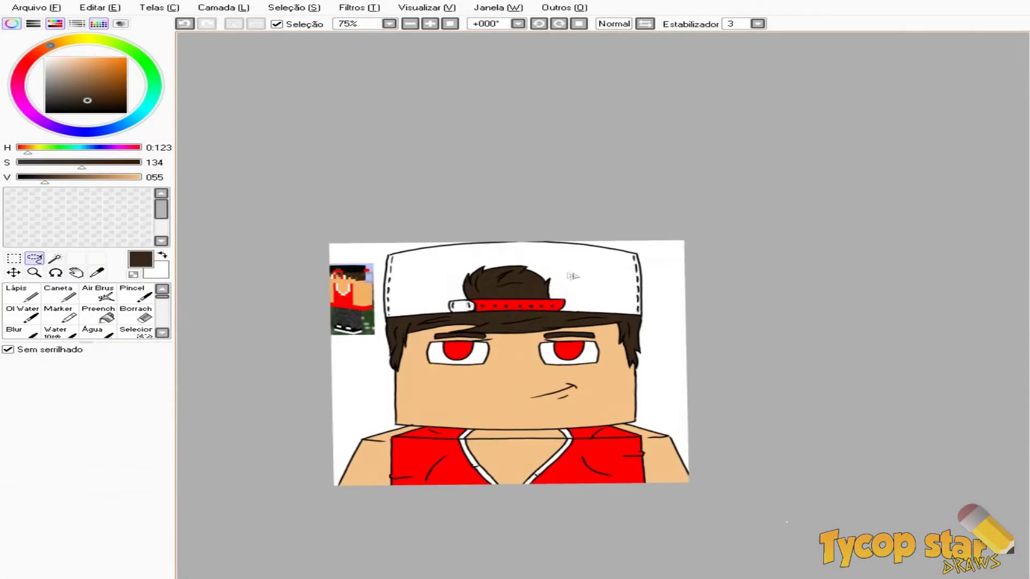
Select the cap's blank fabric and fill it with dark grey, with a lighter grey for the strap buckle.
scroll(939, 445, up, 2)
click(55, 258)
click(568, 317)
scroll(568, 316, up, 5)
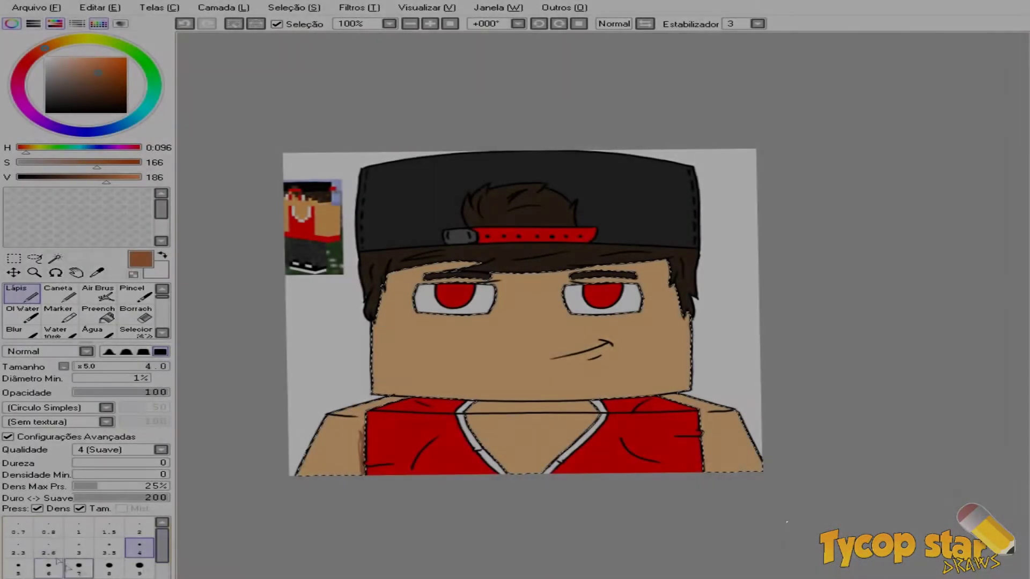
Shade the selected skin along the face, neck and arms with a brown size 6 pencil and blend the shading smoothly.
click(48, 566)
drag(368, 410, 358, 472)
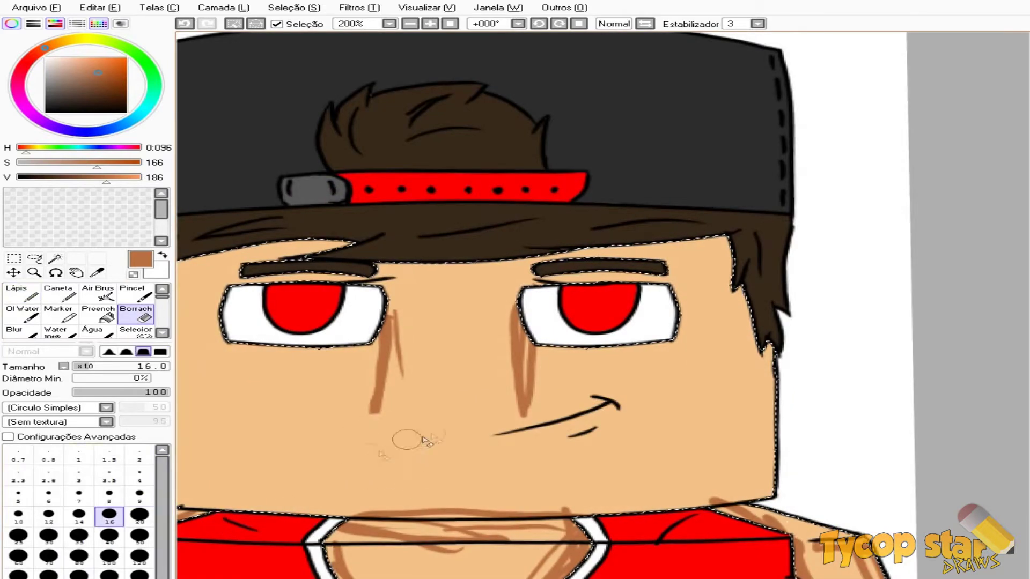
scroll(423, 439, down, 2)
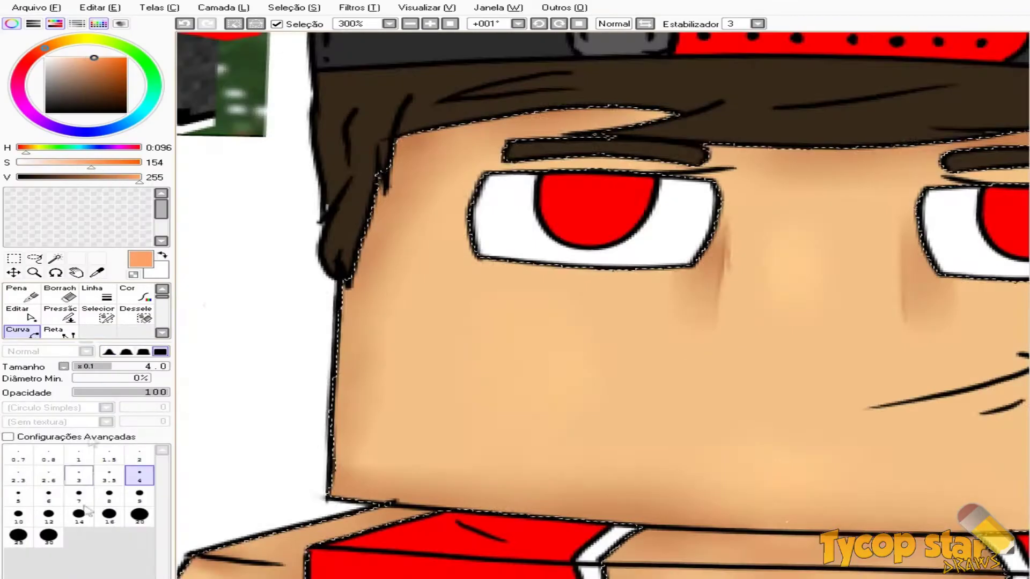
Trace pale highlight curves of size 4 inside the outlines of the face, neckline and arms, and adjust their line pressure.
click(331, 493)
click(522, 511)
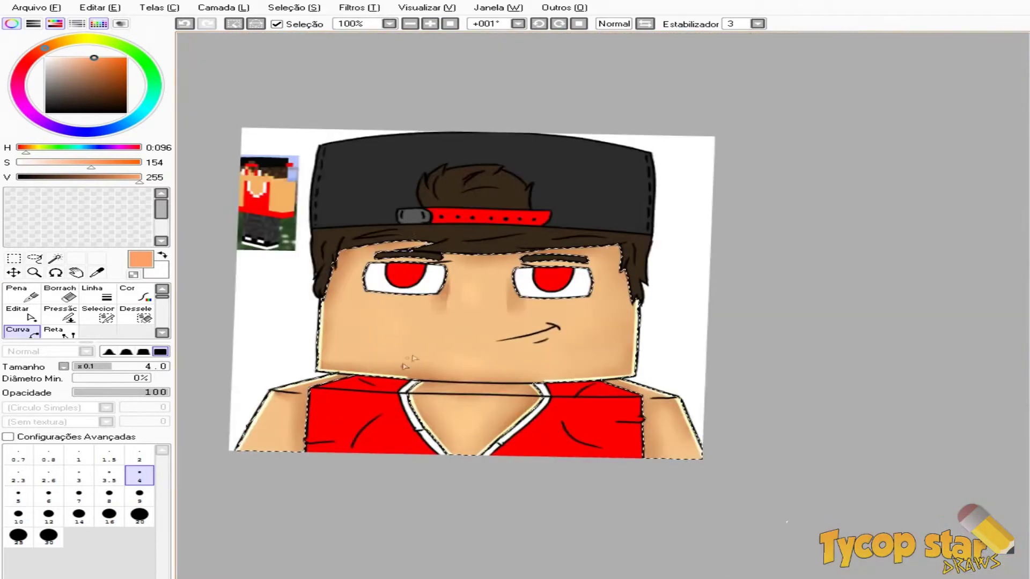
click(60, 315)
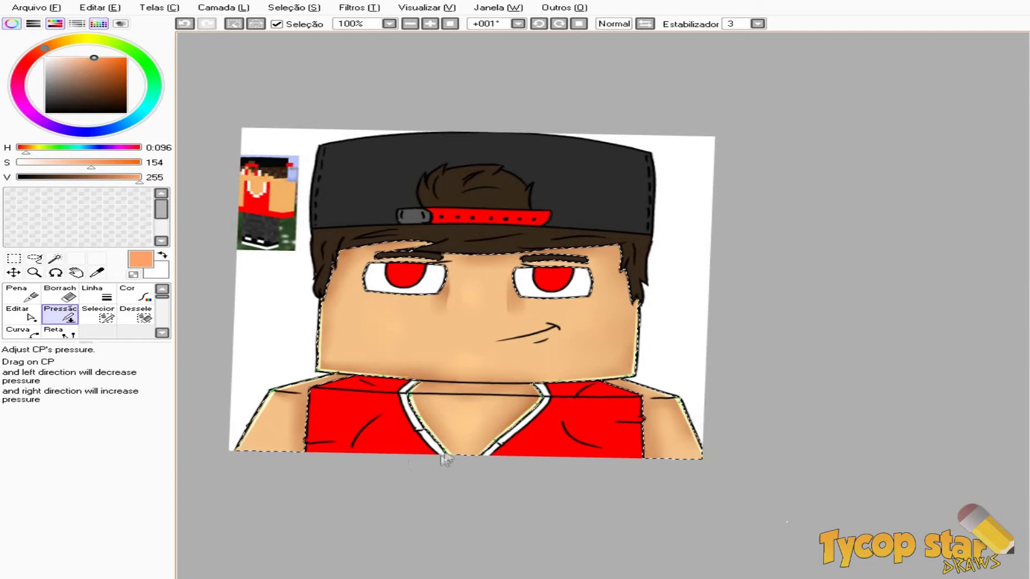
Shade the tank top's edges and folds with a dark red size 9 pencil and blend the shadows with size 14 Blur.
click(34, 258)
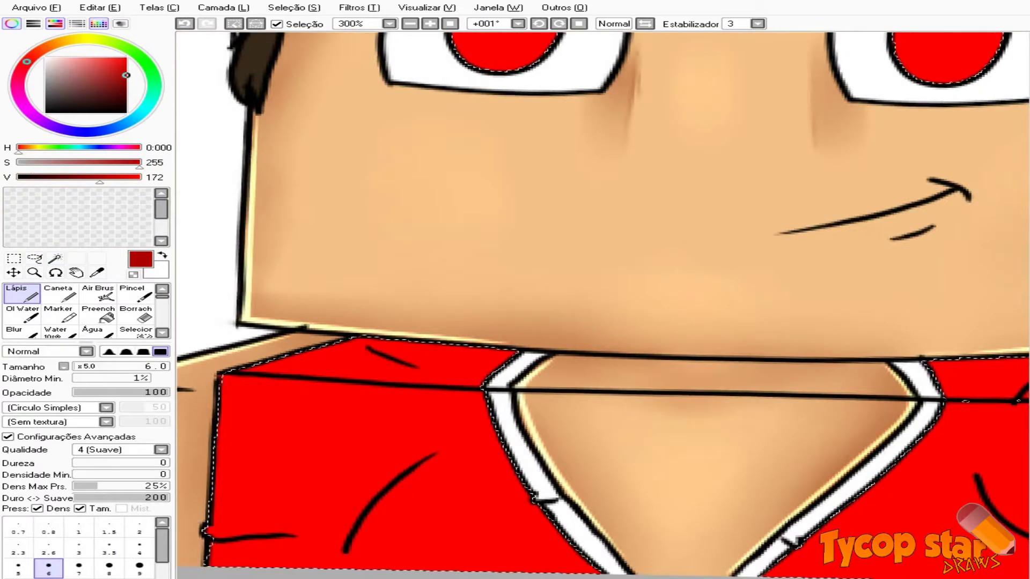
click(143, 570)
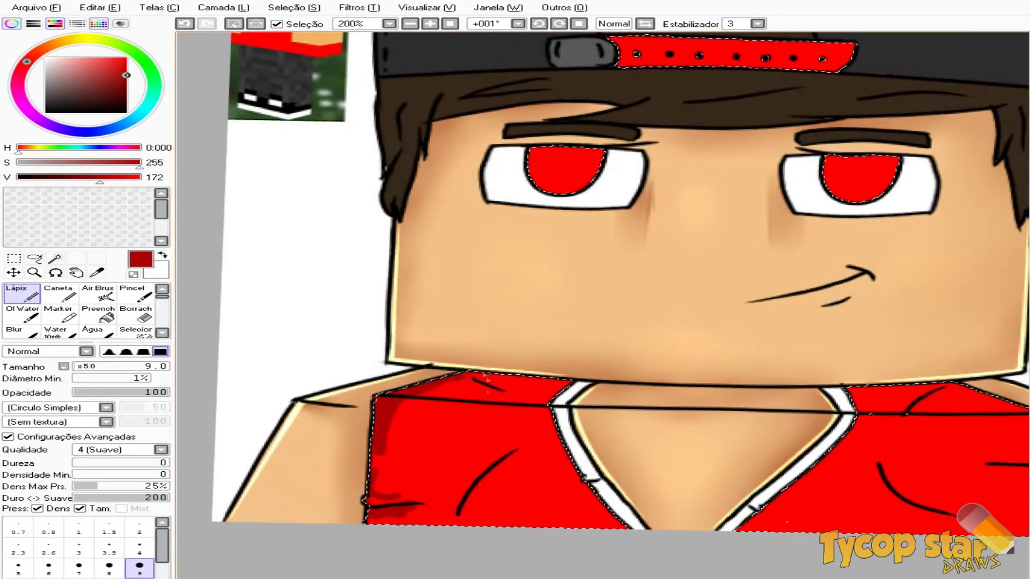
drag(480, 462, 454, 507)
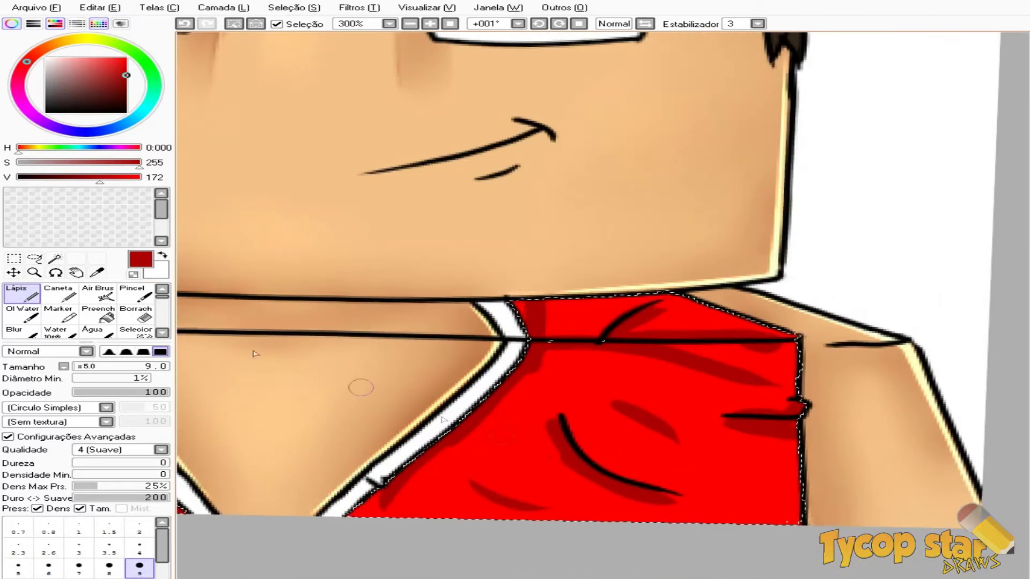
key(b)
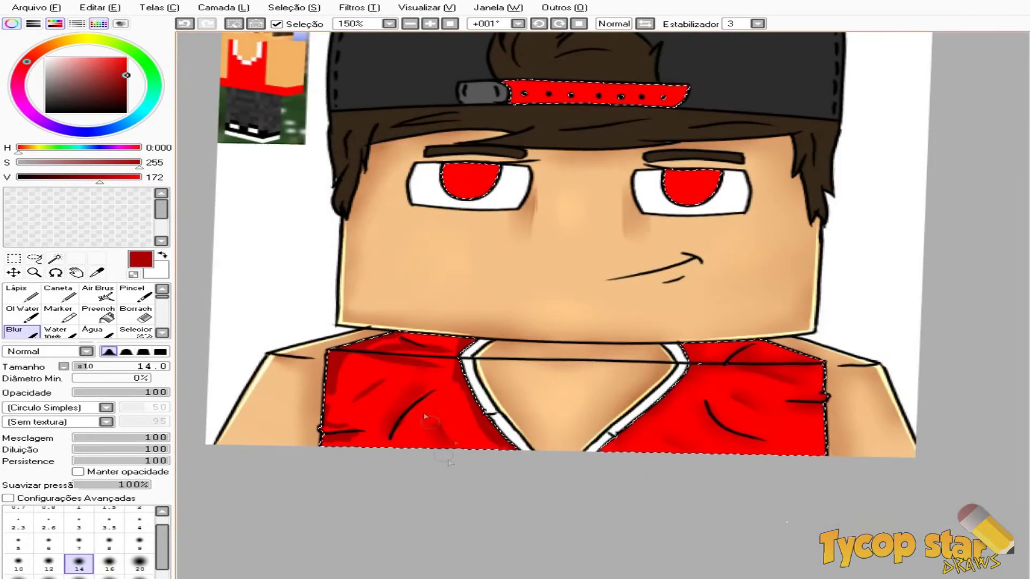
key(ctrl+z)
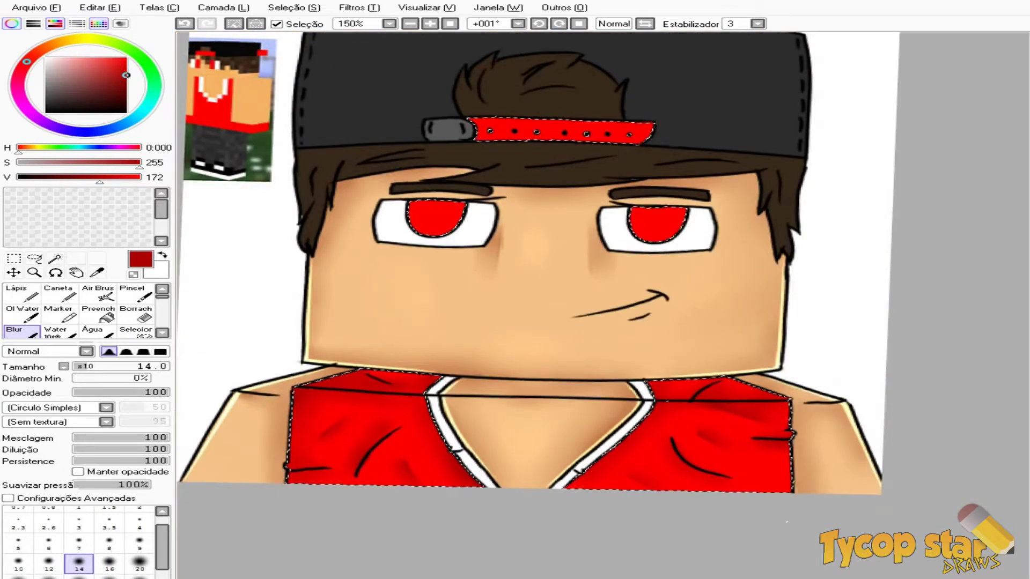
Paint pale pink highlights beside the tank top's folds with a size 4 pencil and soften them with size 14 Blur.
mouse_move(100, 177)
mouse_down()
mouse_move(113, 176)
mouse_move(70, 162)
mouse_up()
click(21, 294)
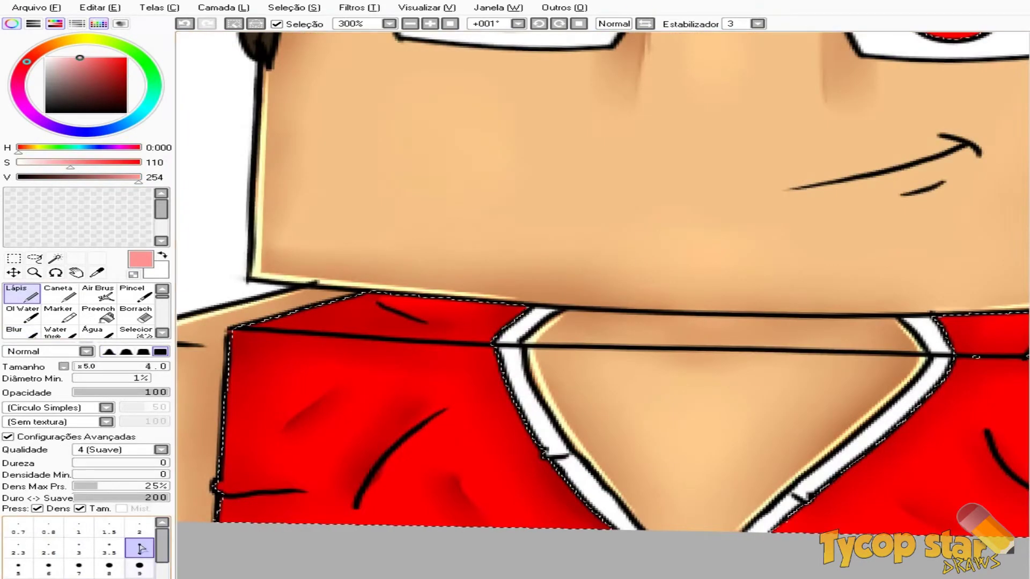
drag(321, 390, 279, 423)
drag(444, 411, 377, 483)
drag(462, 467, 483, 497)
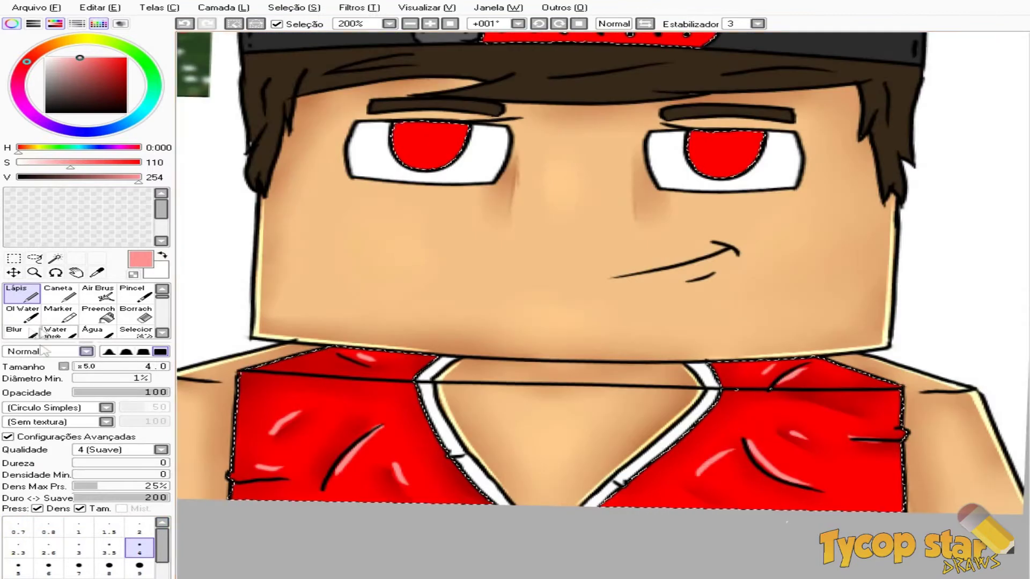
click(16, 332)
drag(268, 413, 301, 475)
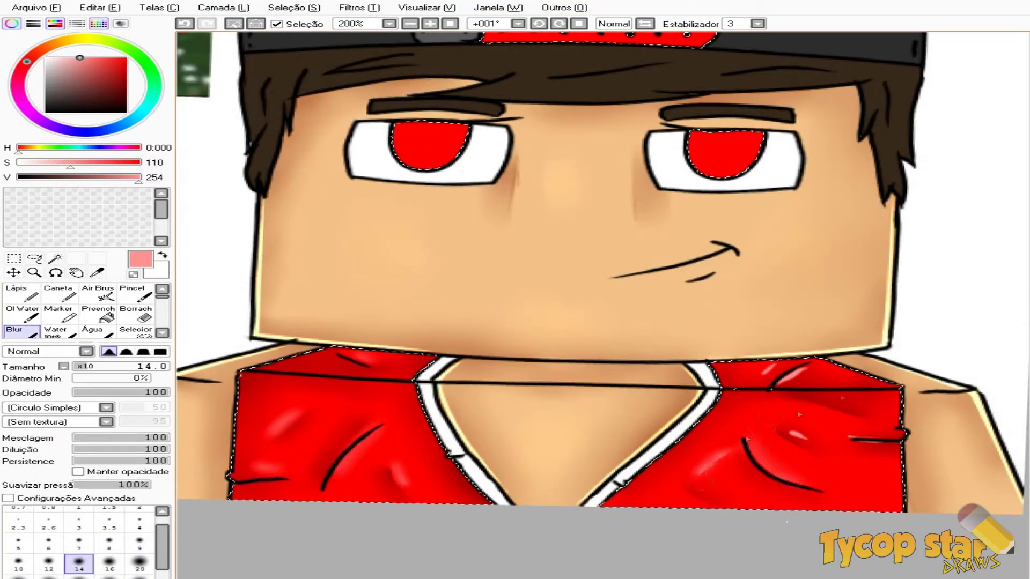
Outline the tank top's inner edges with white highlight curves, reducing the line size to 2 for the finer ones.
scroll(290, 185, down, 3)
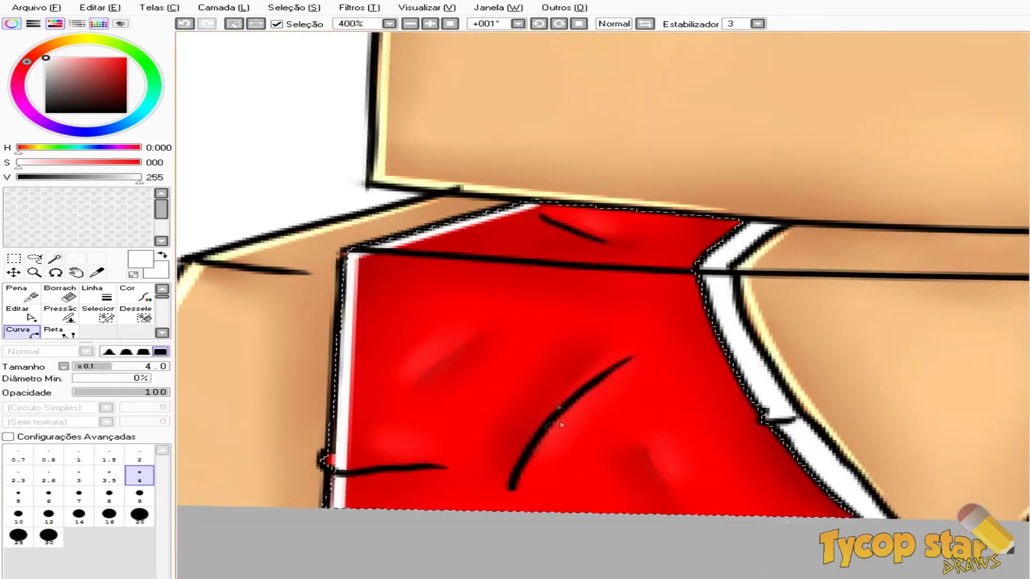
click(139, 453)
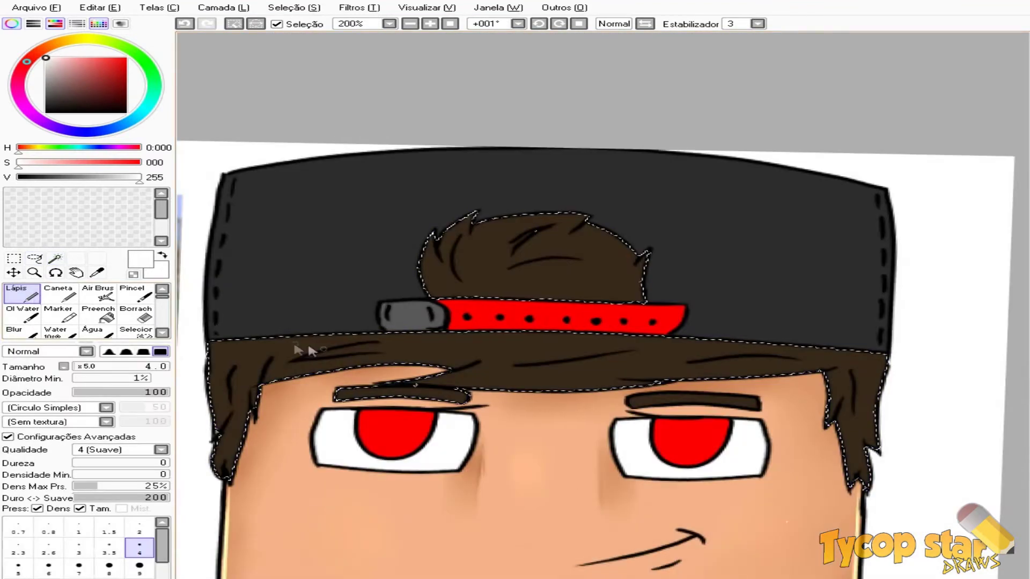
Draw very dark brown strands across the selected fringe and hair tuft with a size 2 pencil at brightness 24.
drag(81, 177, 91, 178)
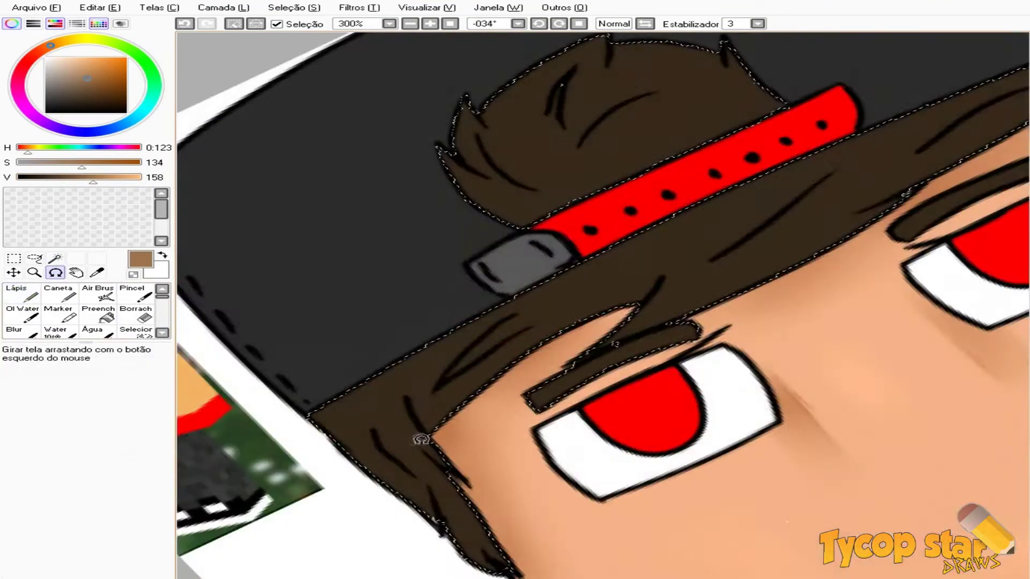
drag(86, 178, 30, 180)
click(22, 294)
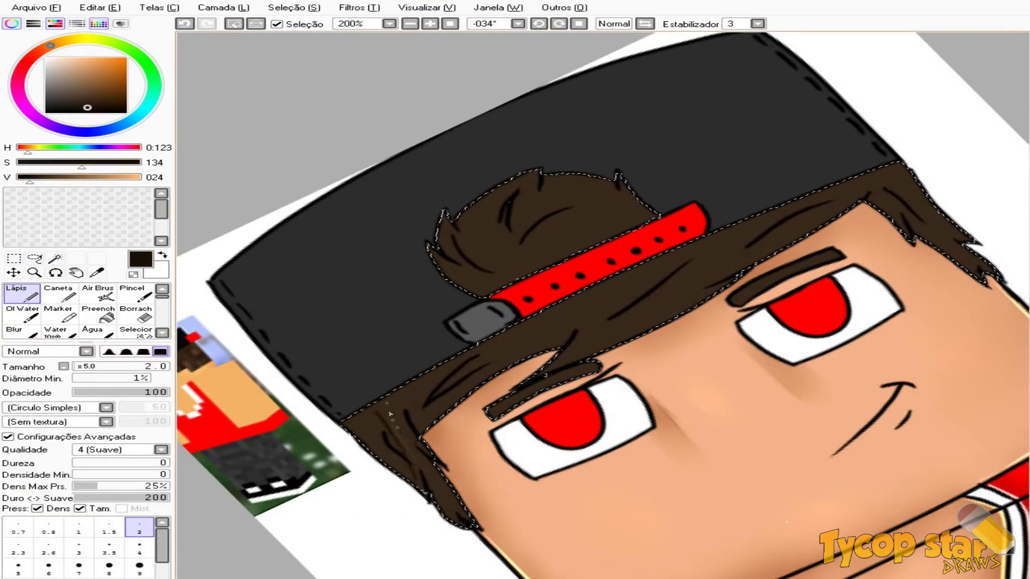
drag(729, 228, 694, 303)
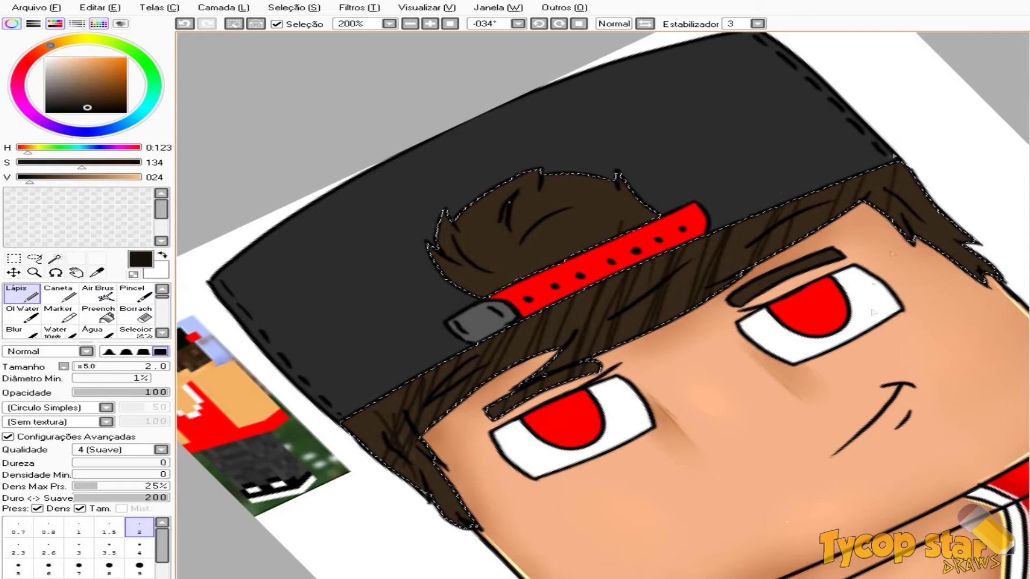
drag(614, 254, 518, 182)
Soften the dark hair strands with the Blur brush at size 4.
key(b)
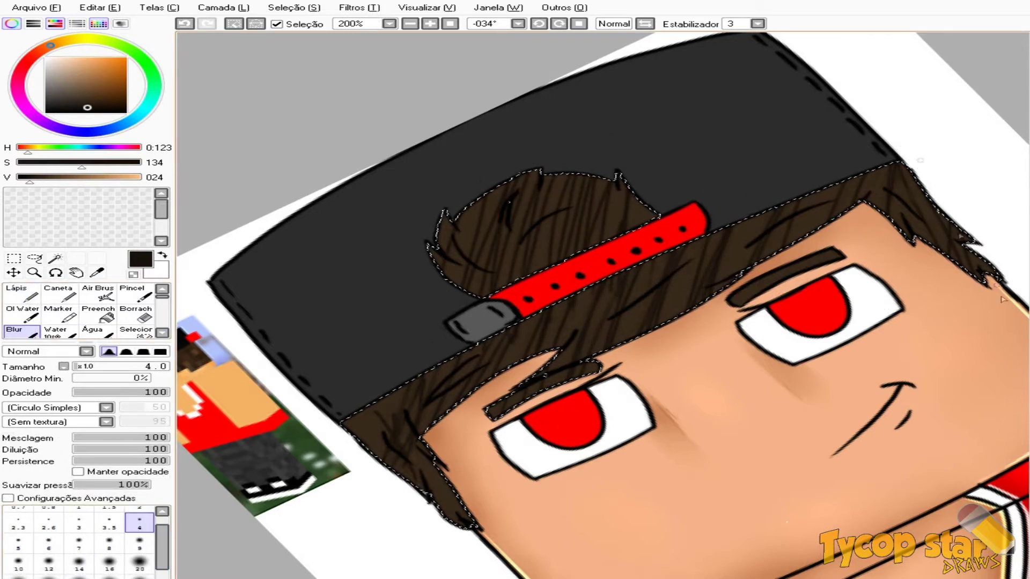
scroll(494, 400, down, 1)
drag(625, 349, 633, 371)
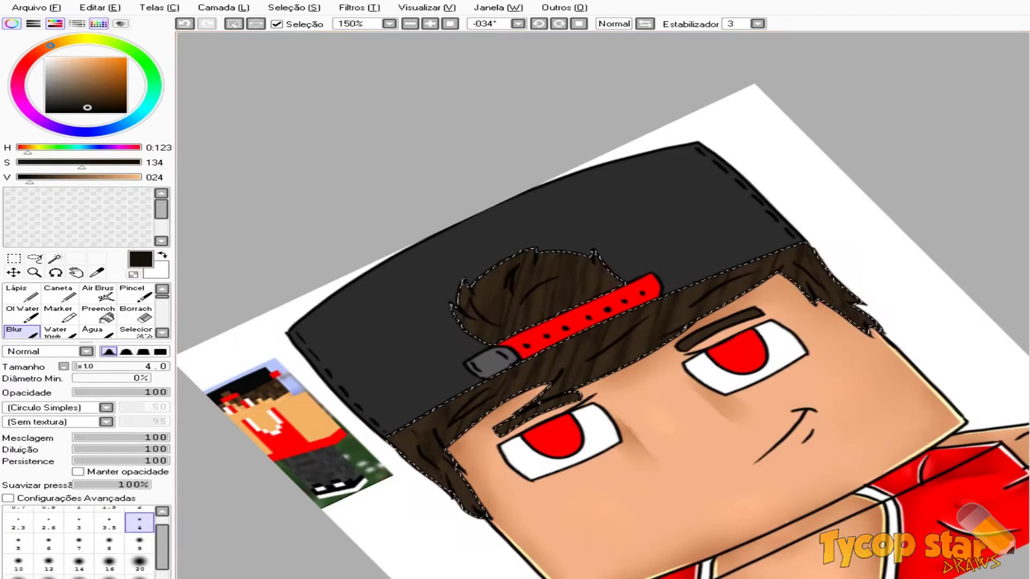
Draw lighter brown strands through the hair with a size 2 pencil and blend them with size 9 Blur.
key(n)
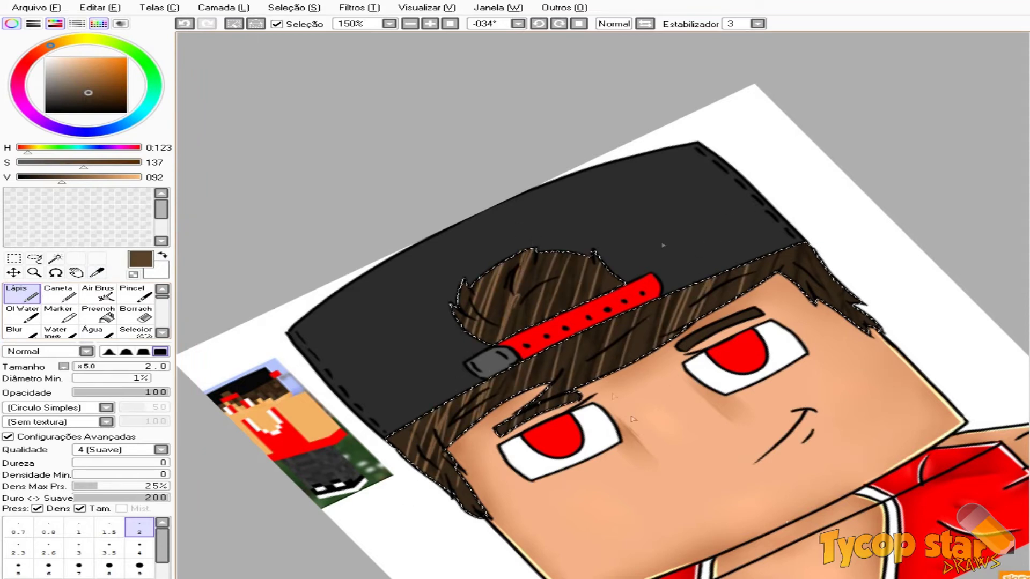
double_click(16, 330)
key(Escape)
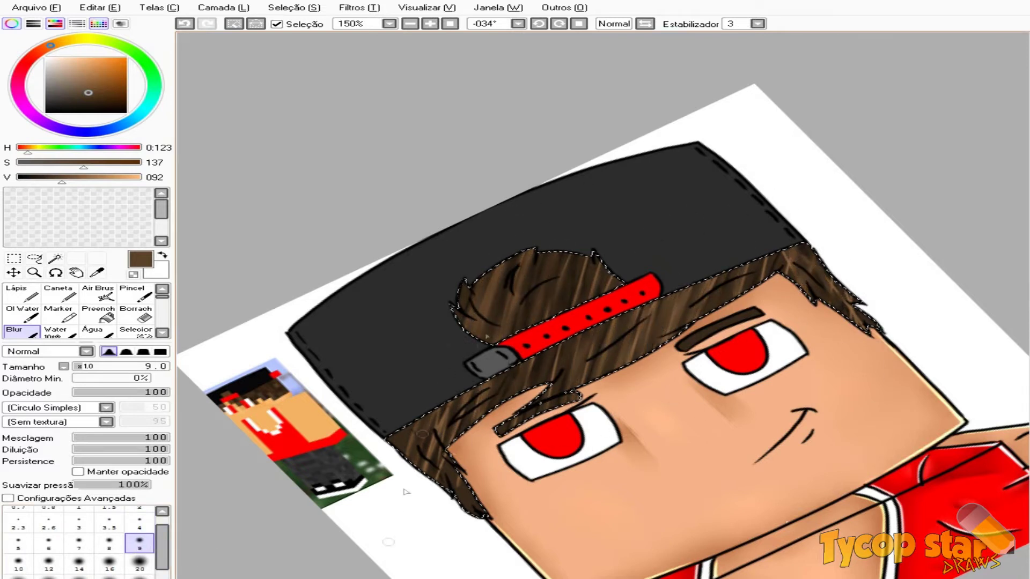
scroll(406, 492, down, 2)
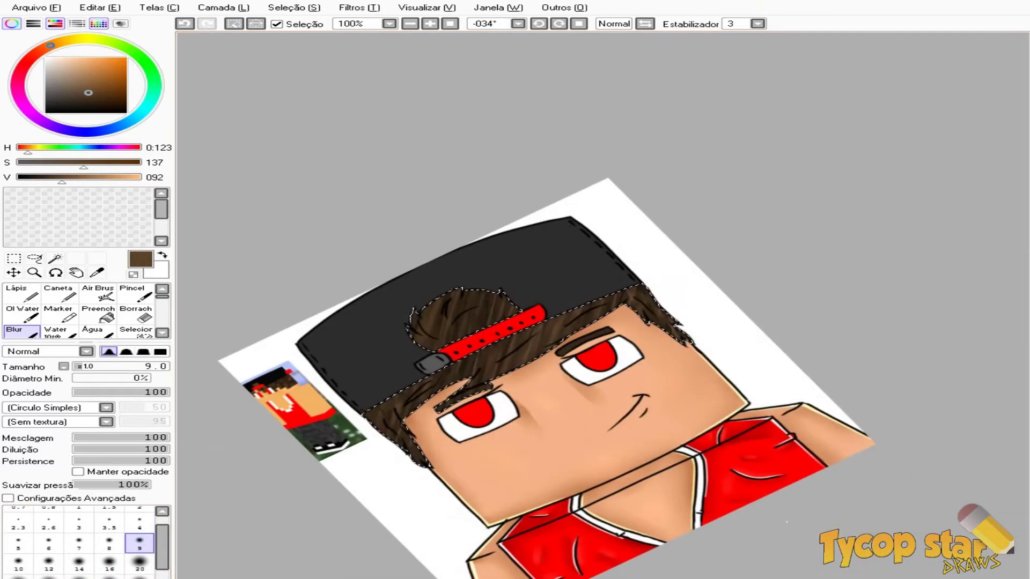
Paint light brown shine streaks across the hair with a size 4 pencil at brightness 178 and blend them with size 9 Blur.
scroll(589, 321, up, 2)
click(103, 178)
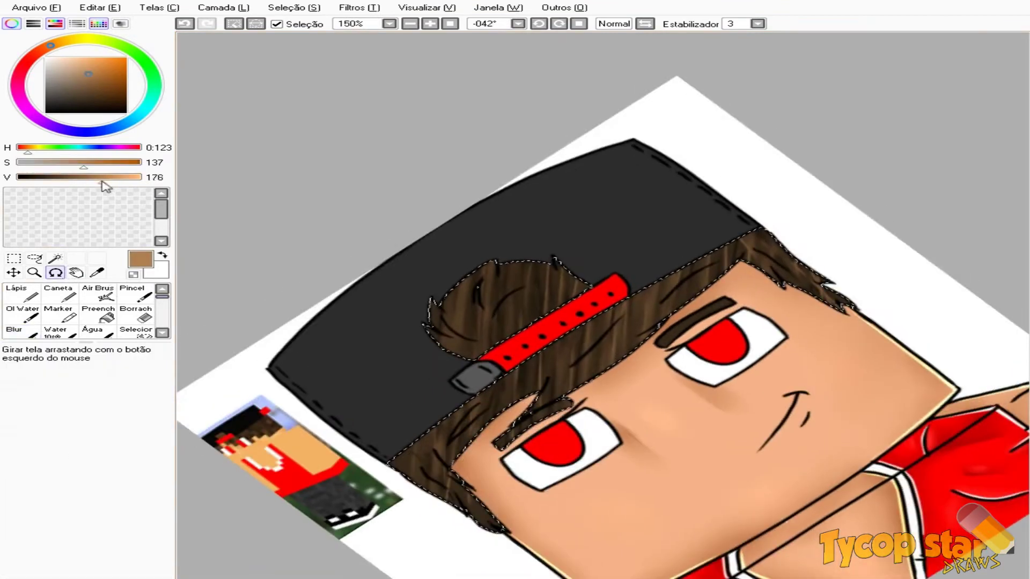
click(8, 301)
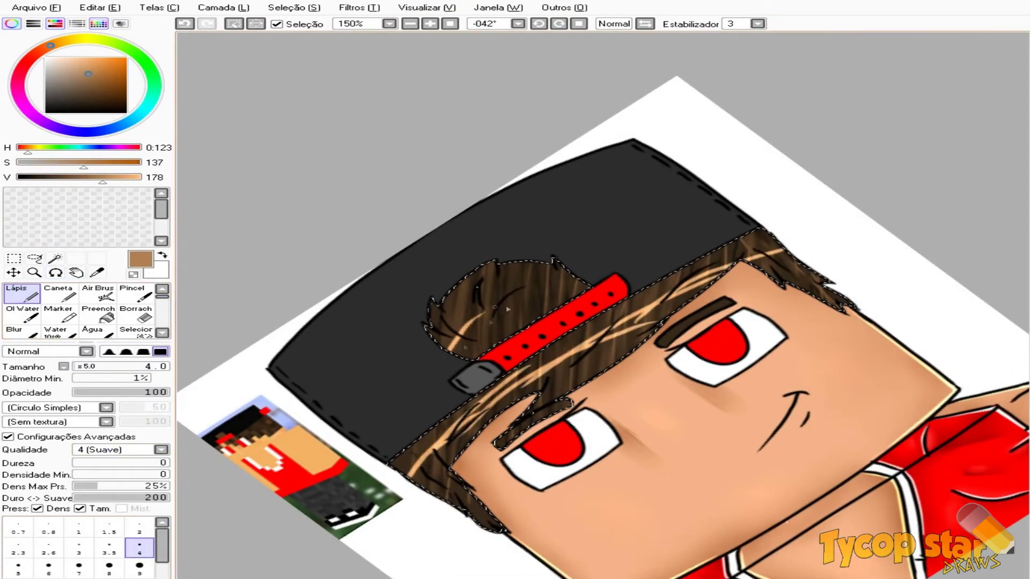
click(21, 331)
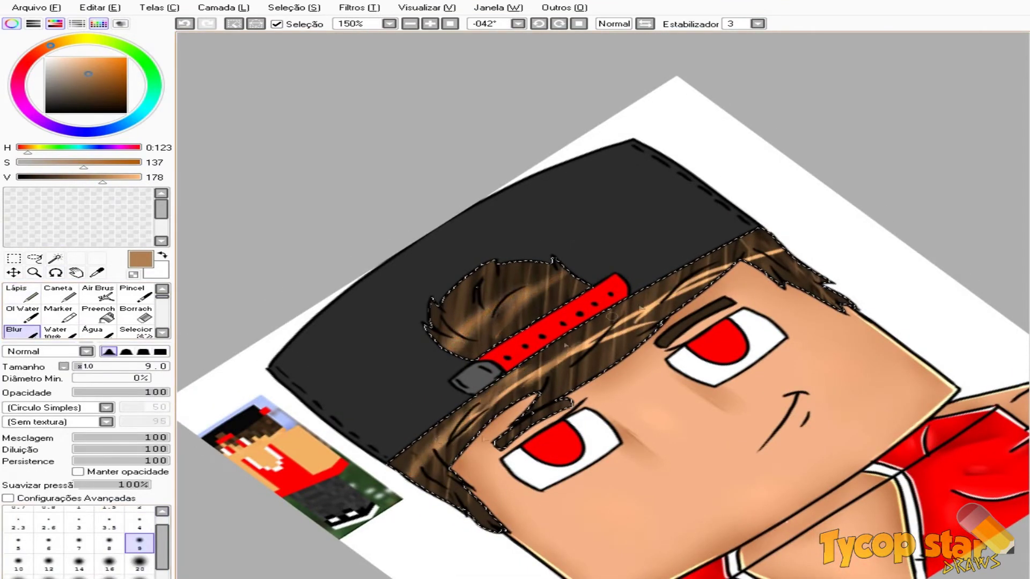
scroll(680, 283, down, 2)
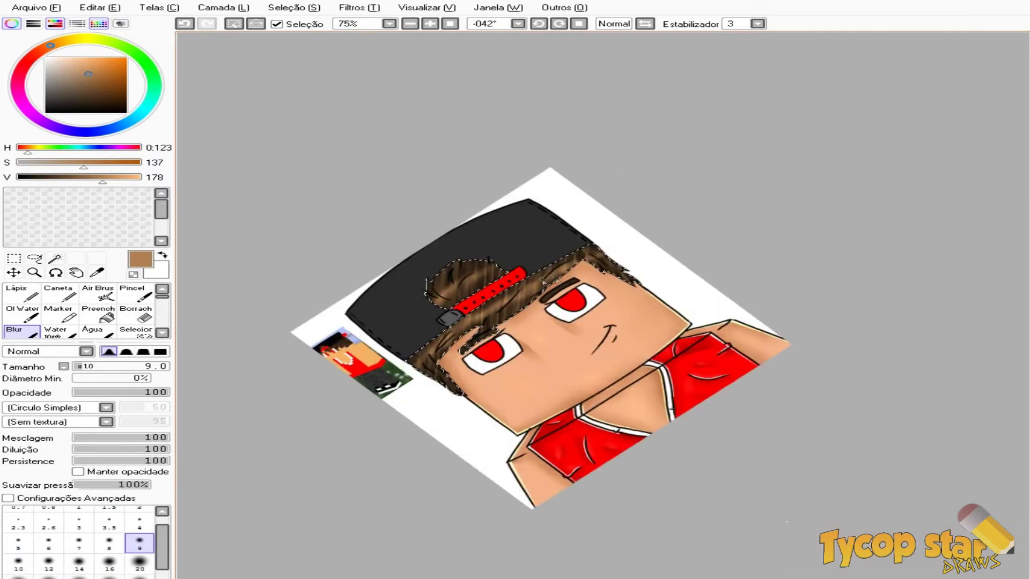
Draw light brown highlight curves beside the dark strands of the fringe with a size 2 Curve at brightness 216.
scroll(395, 310, down, 2)
scroll(395, 309, up, 2)
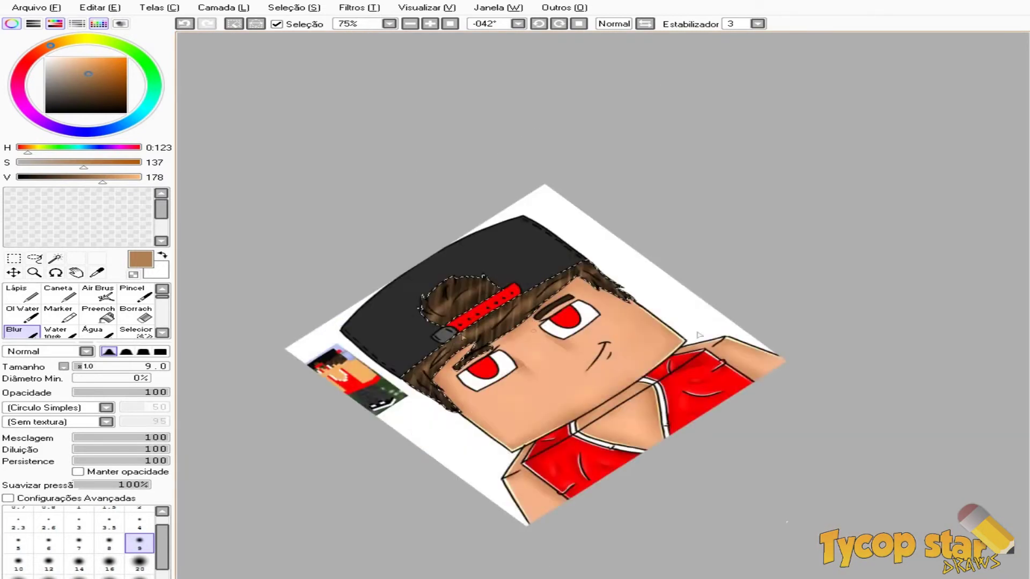
scroll(395, 310, up, 1)
click(20, 331)
scroll(382, 286, up, 3)
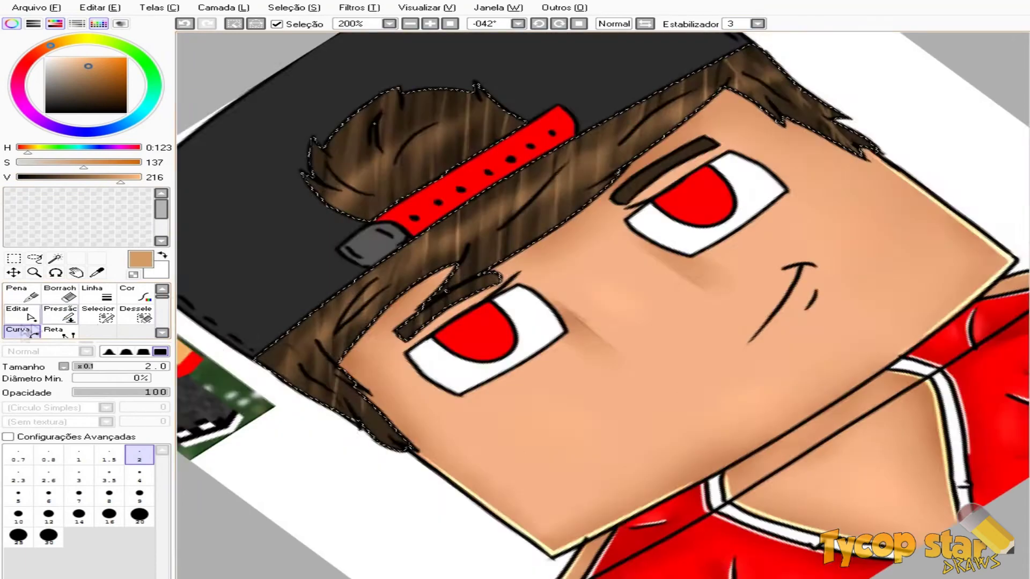
scroll(382, 286, up, 1)
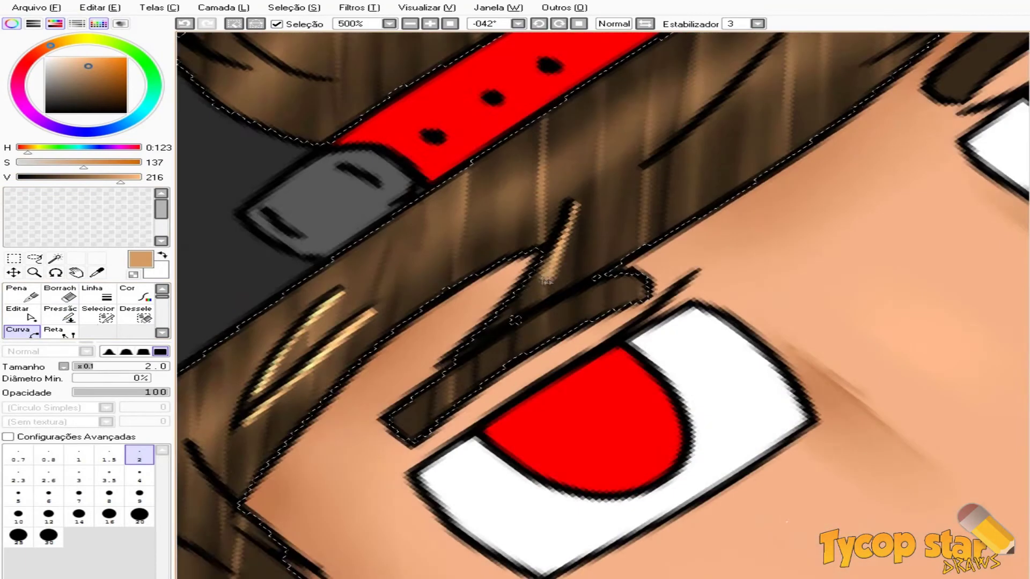
scroll(446, 407, down, 2)
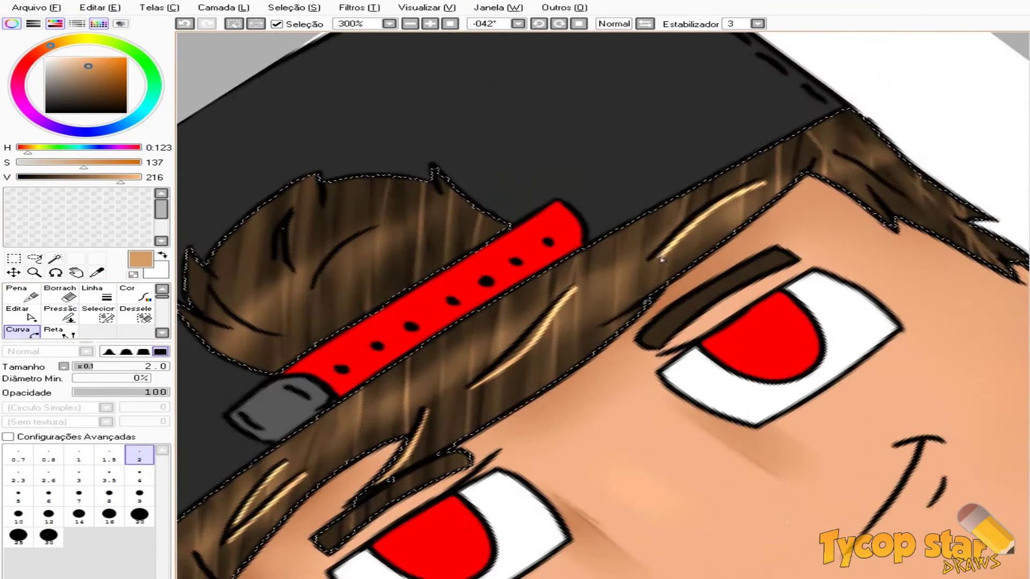
Add matching size 2 highlight curves beside the strands of the hair tuft and choose the Pressure tool for tapering them.
scroll(337, 263, down, 2)
scroll(498, 216, up, 5)
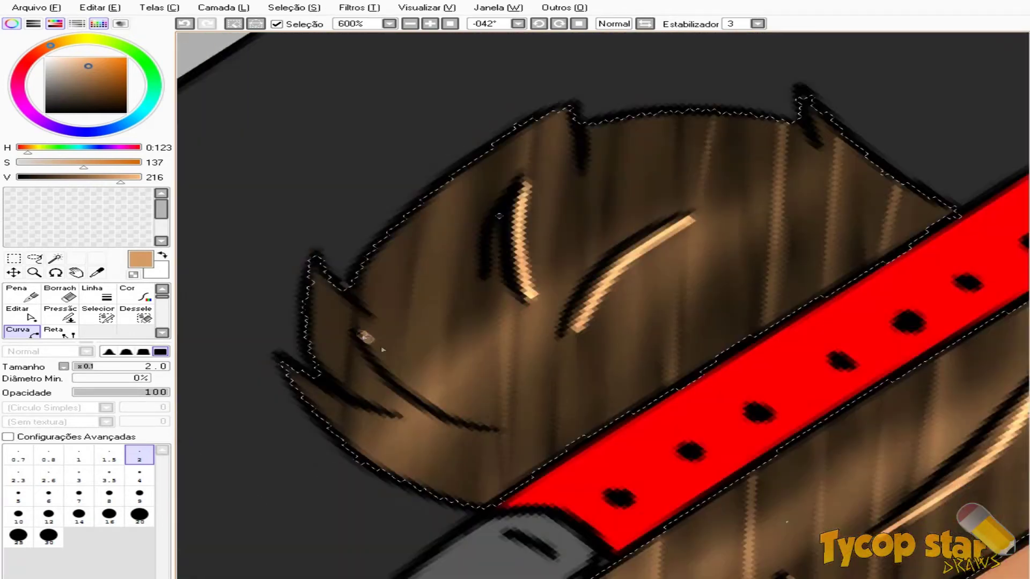
scroll(499, 215, down, 2)
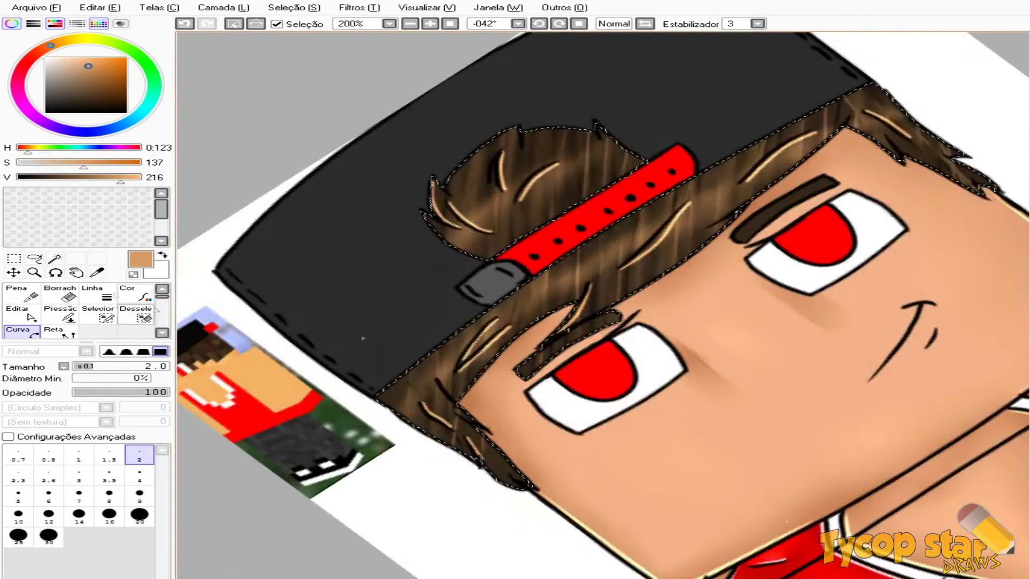
click(60, 313)
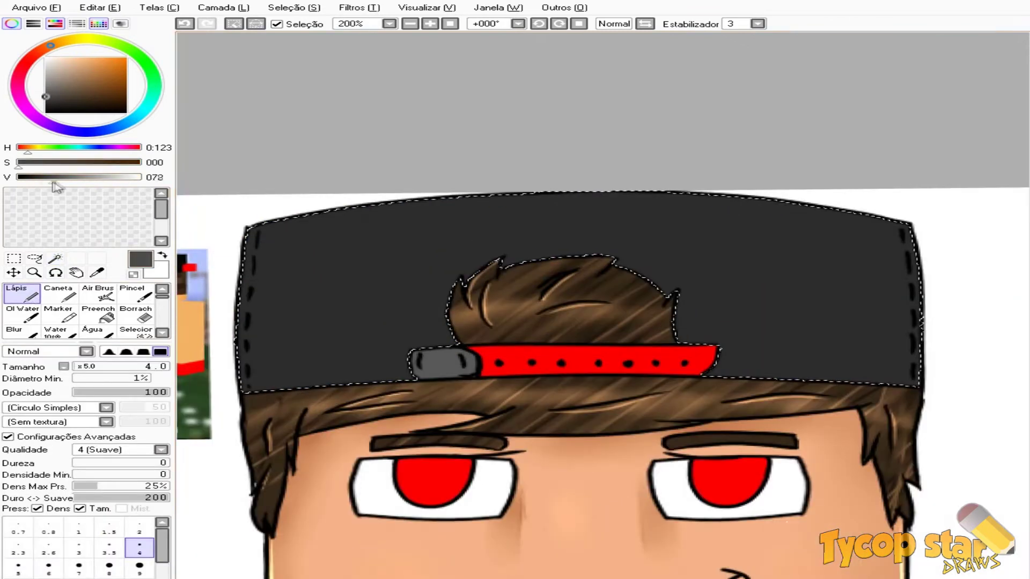
Paint near-black fold strokes across the selected cap with a size 9 pencil at brightness 10.
scroll(81, 547, down, 2)
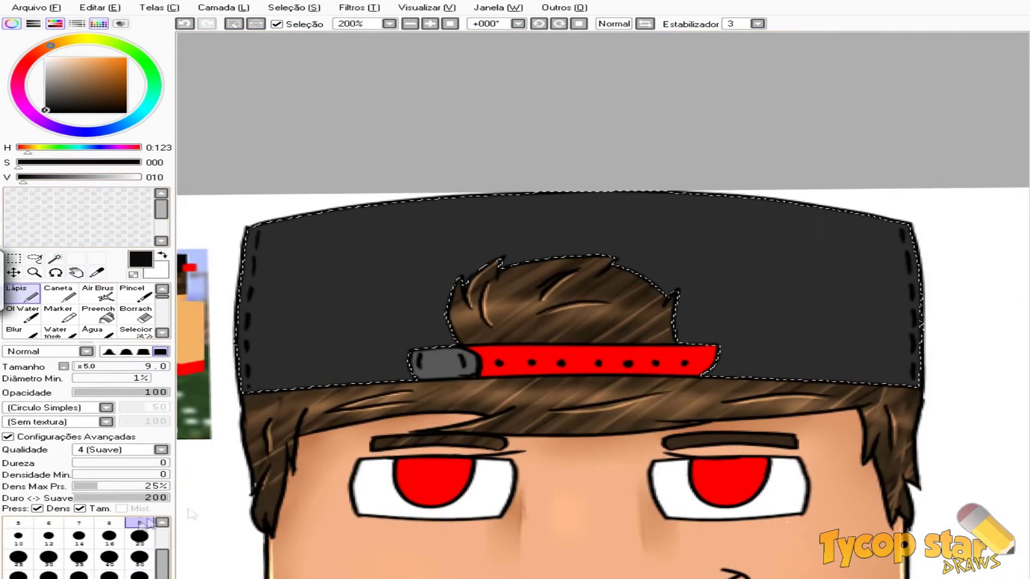
click(140, 533)
drag(482, 258, 445, 343)
drag(396, 249, 330, 322)
mouse_move(373, 252)
mouse_down()
mouse_move(713, 295)
mouse_move(835, 241)
mouse_up()
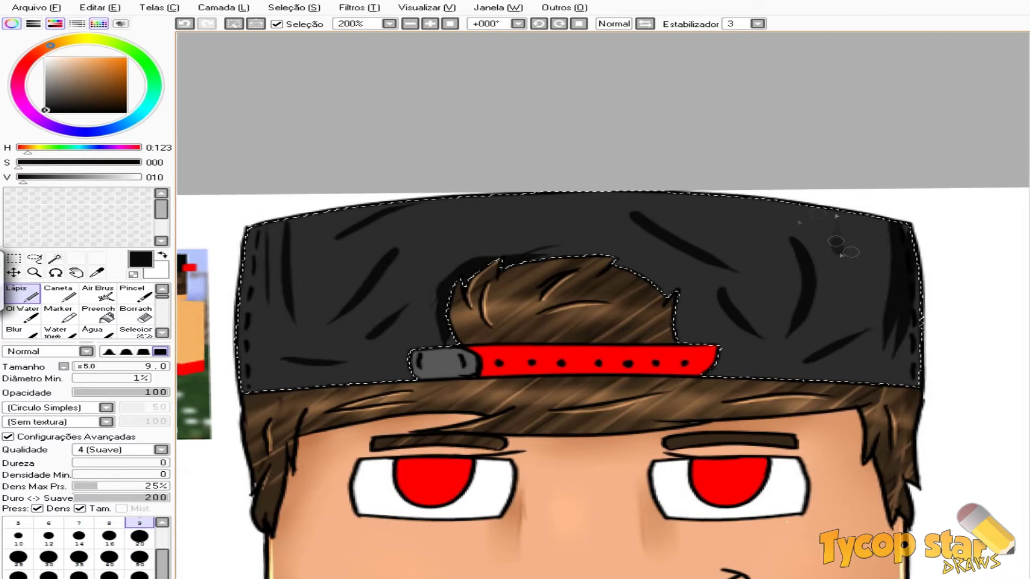
Soften the dark folds on the cap with the Blur brush at size 20.
click(24, 331)
drag(394, 251, 329, 331)
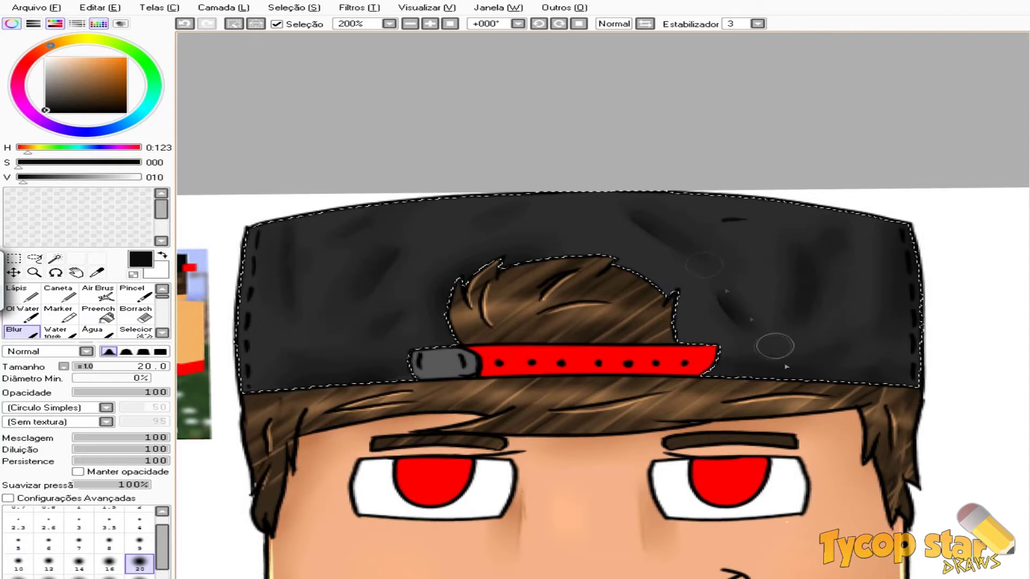
scroll(969, 241, down, 3)
scroll(824, 364, up, 3)
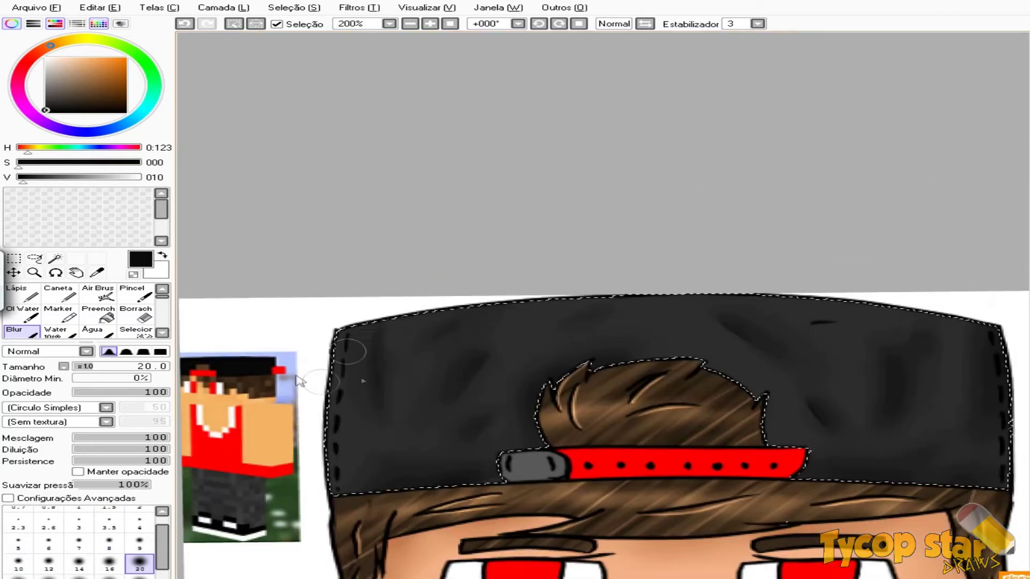
Paint short grey highlight strokes beside the cap's folds with a size 9 pencil at brightness 90.
click(45, 93)
click(21, 293)
drag(382, 335, 385, 405)
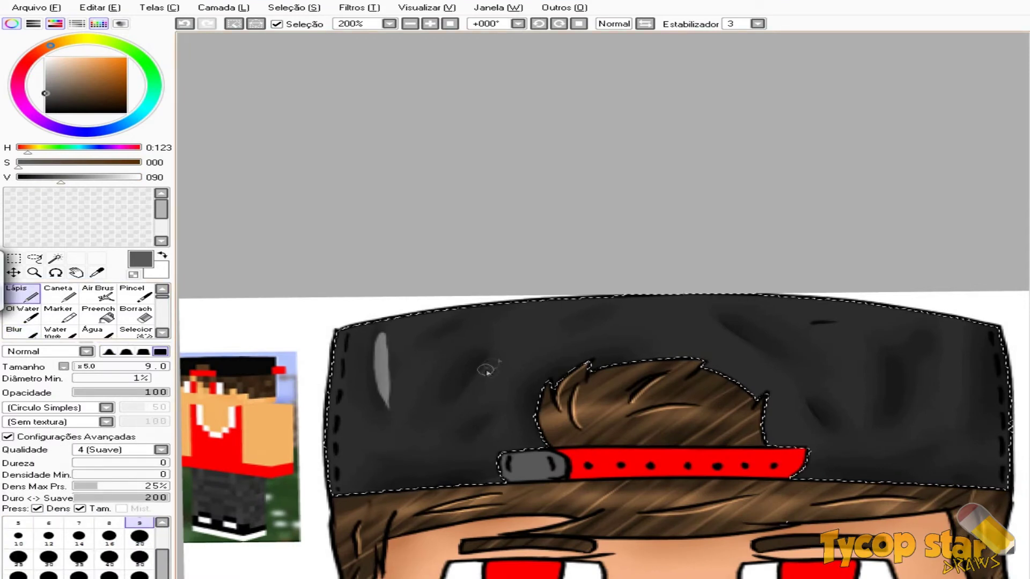
drag(498, 364, 482, 393)
drag(507, 426, 487, 444)
drag(378, 457, 459, 455)
drag(469, 326, 435, 342)
drag(710, 325, 740, 348)
drag(793, 403, 817, 424)
Blend the grey highlights into the cap with the Blur brush at size 20.
key(b)
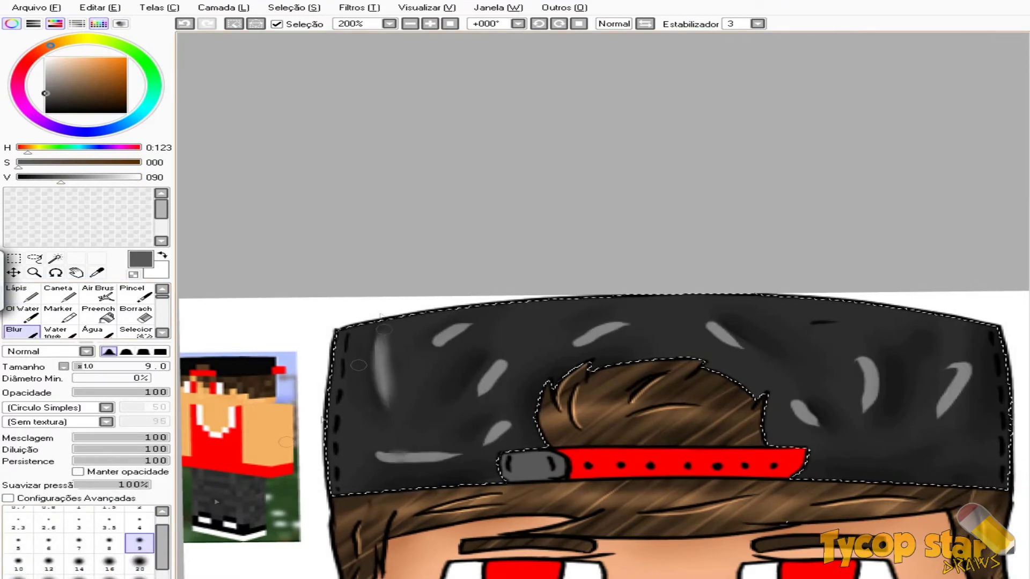
drag(757, 280, 880, 387)
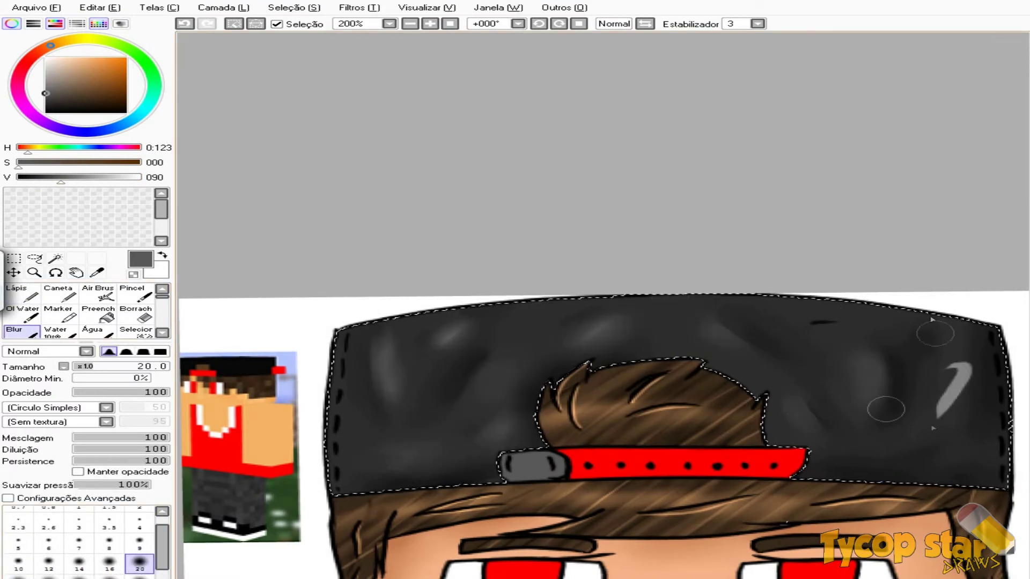
drag(879, 386, 949, 386)
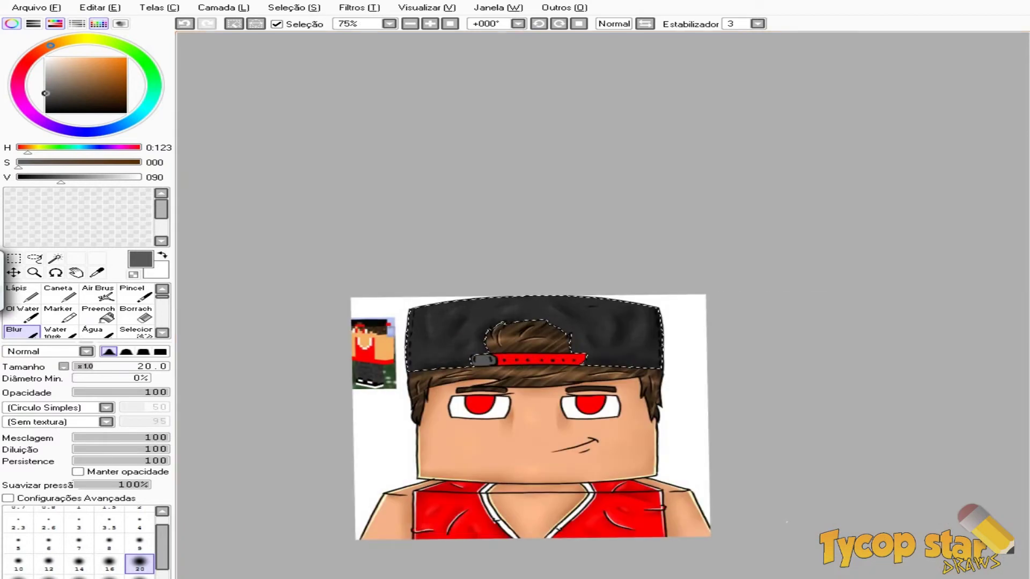
Draw white highlight curves along the cap's side and lower edges with a size 4 Curve and taper them with the Pressure tool.
scroll(767, 348, up, 2)
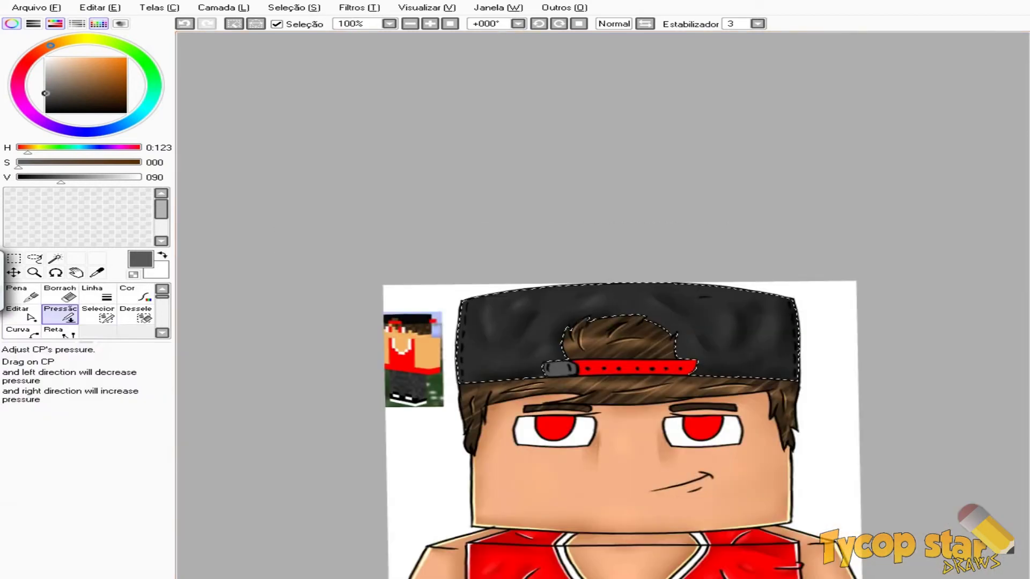
scroll(380, 439, up, 4)
click(385, 537)
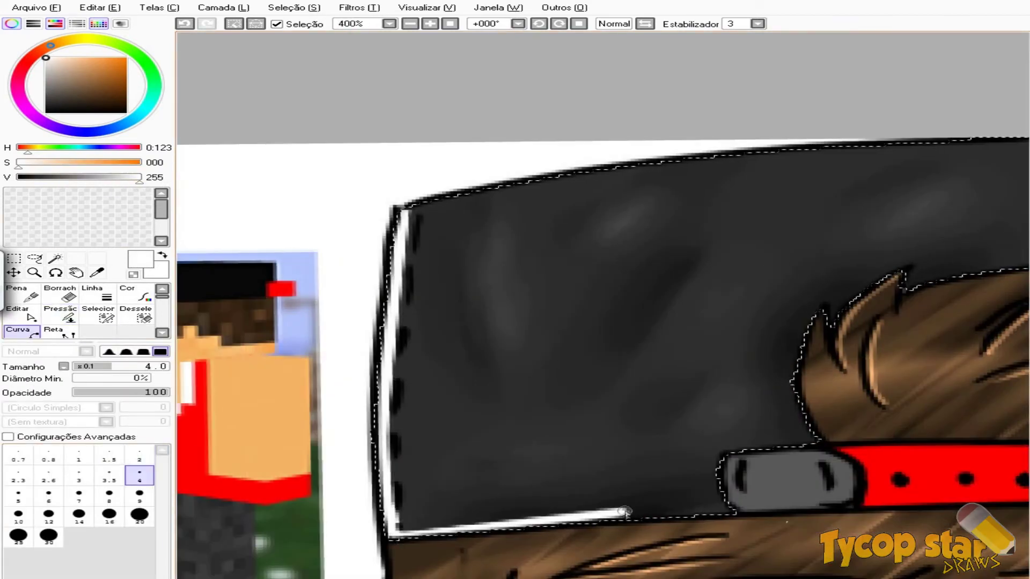
key(h)
scroll(385, 537, down, 1)
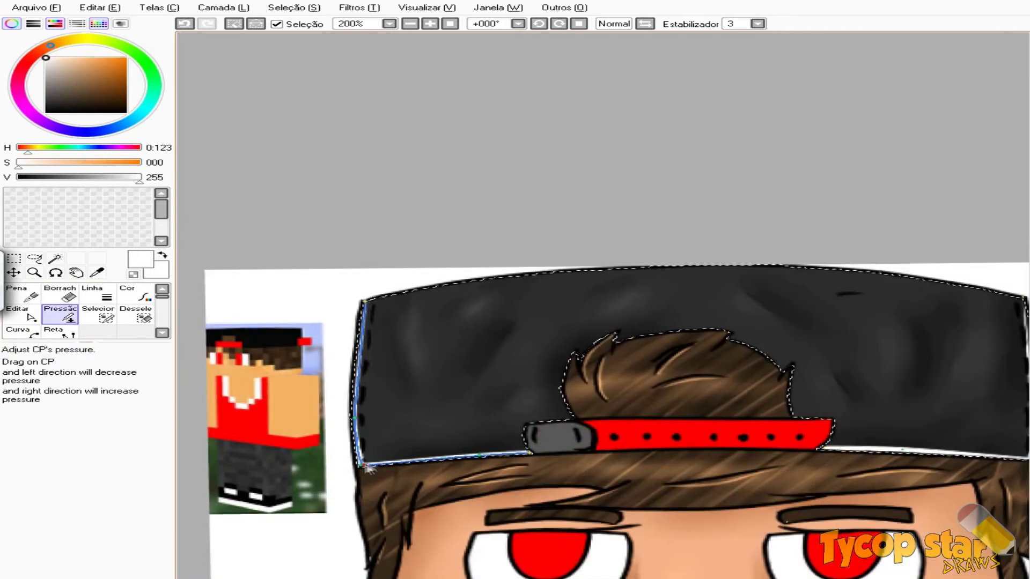
scroll(369, 459, down, 1)
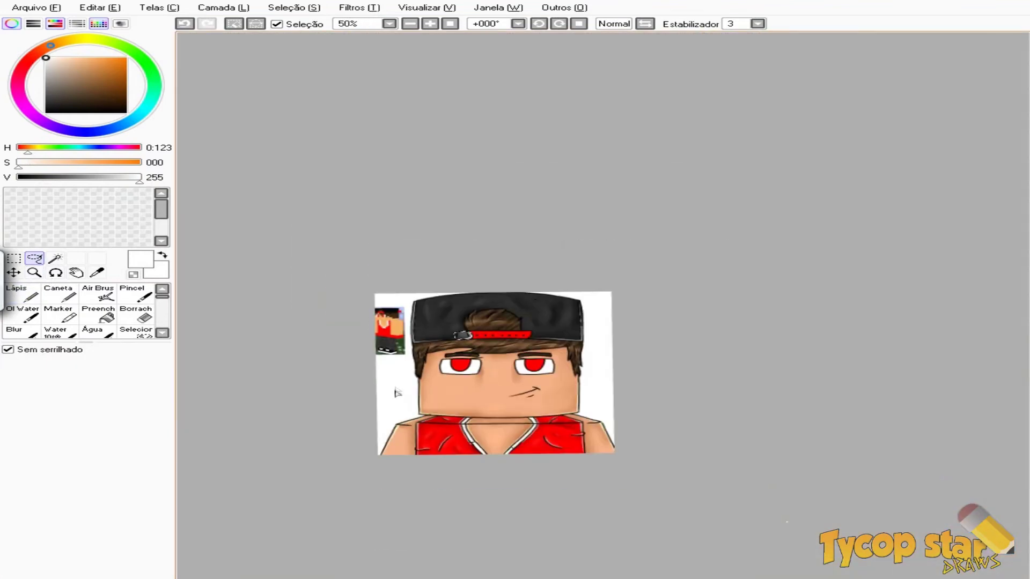
Select the whites of both eyes with the Magic Wand and darken the white paint colour to a grey for shading.
scroll(397, 393, up, 1)
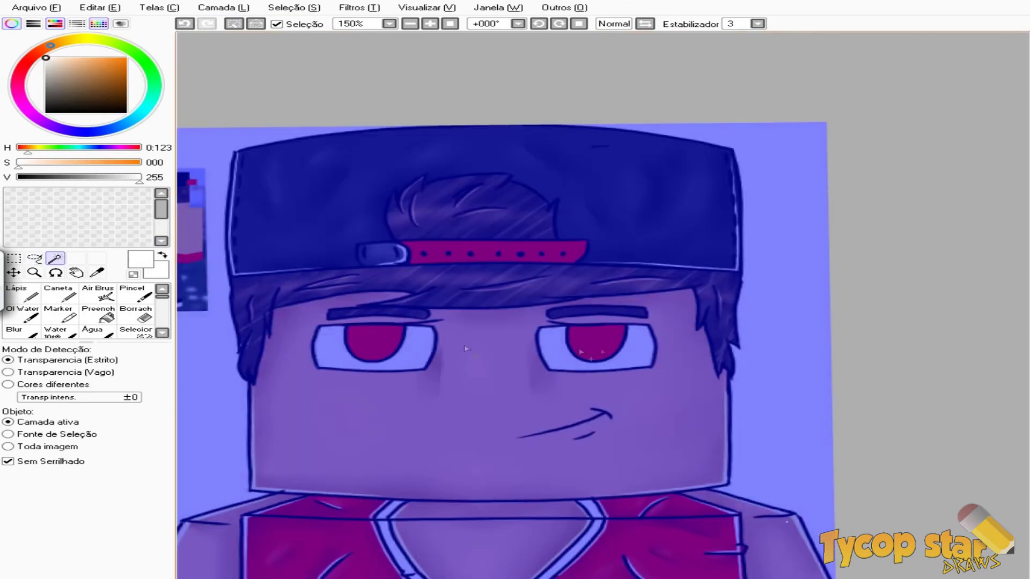
click(390, 520)
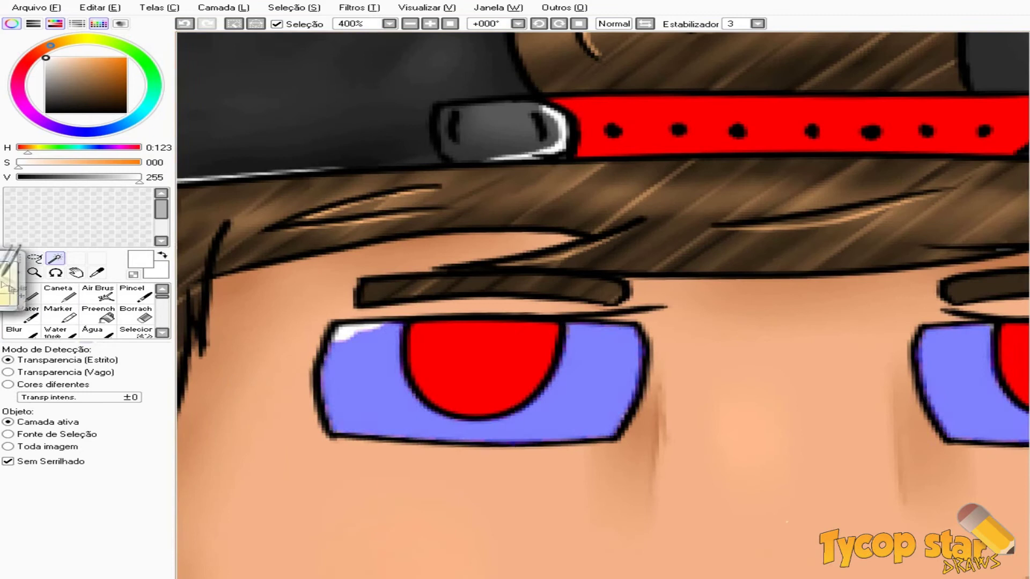
drag(139, 182, 84, 184)
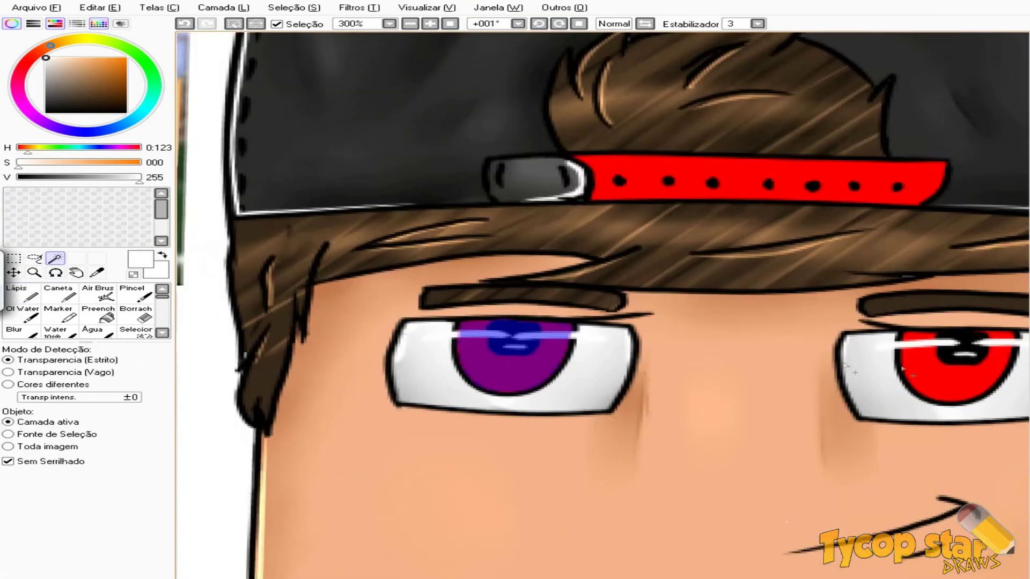
Paint pale pink rays around the pupils in the red irises with a size 4 pencil at saturation 50 and blend them with size 4 Blur.
scroll(562, 363, up, 4)
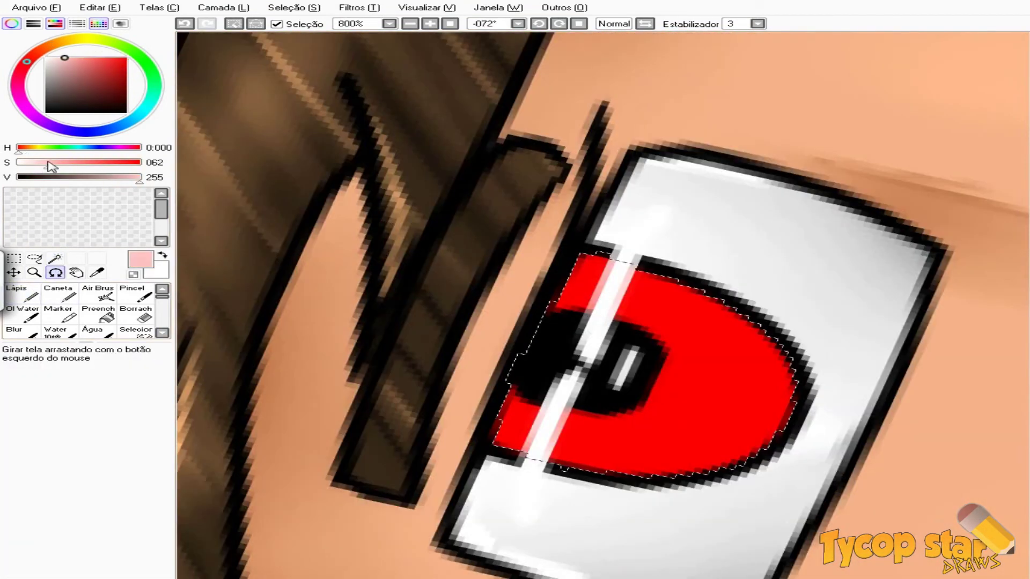
key(n)
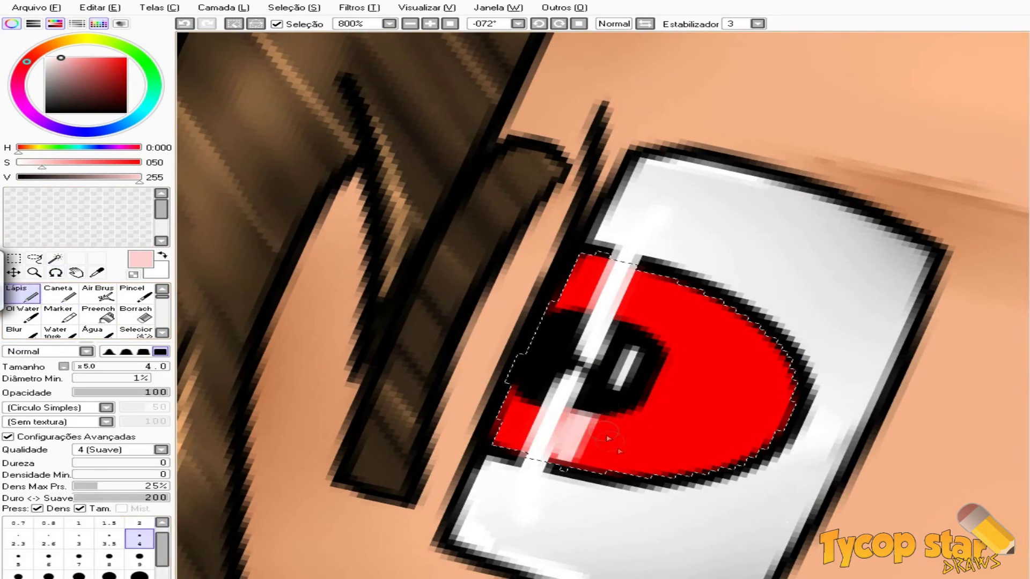
drag(641, 414, 708, 467)
drag(785, 395, 657, 387)
drag(737, 329, 702, 355)
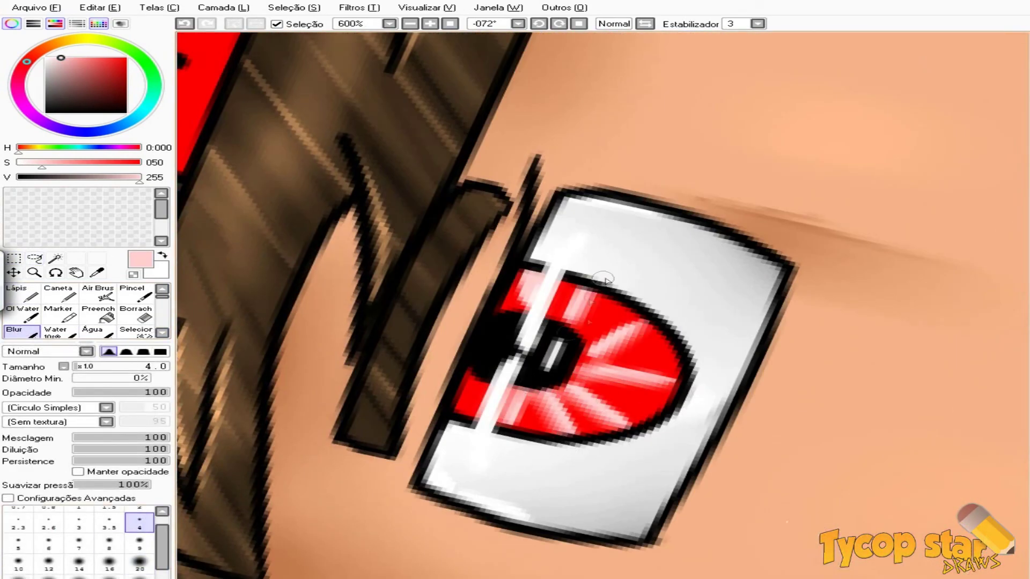
scroll(605, 279, down, 5)
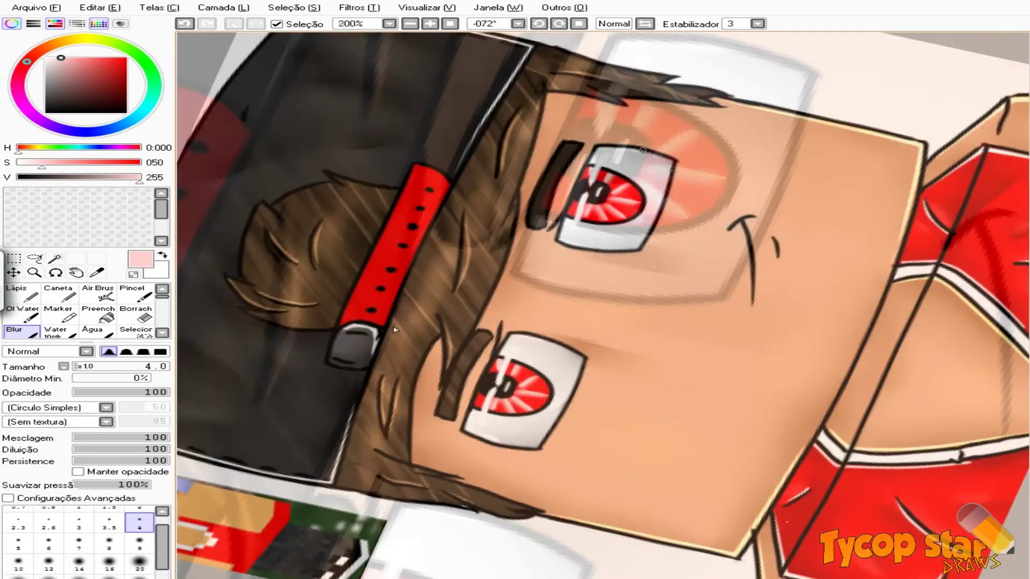